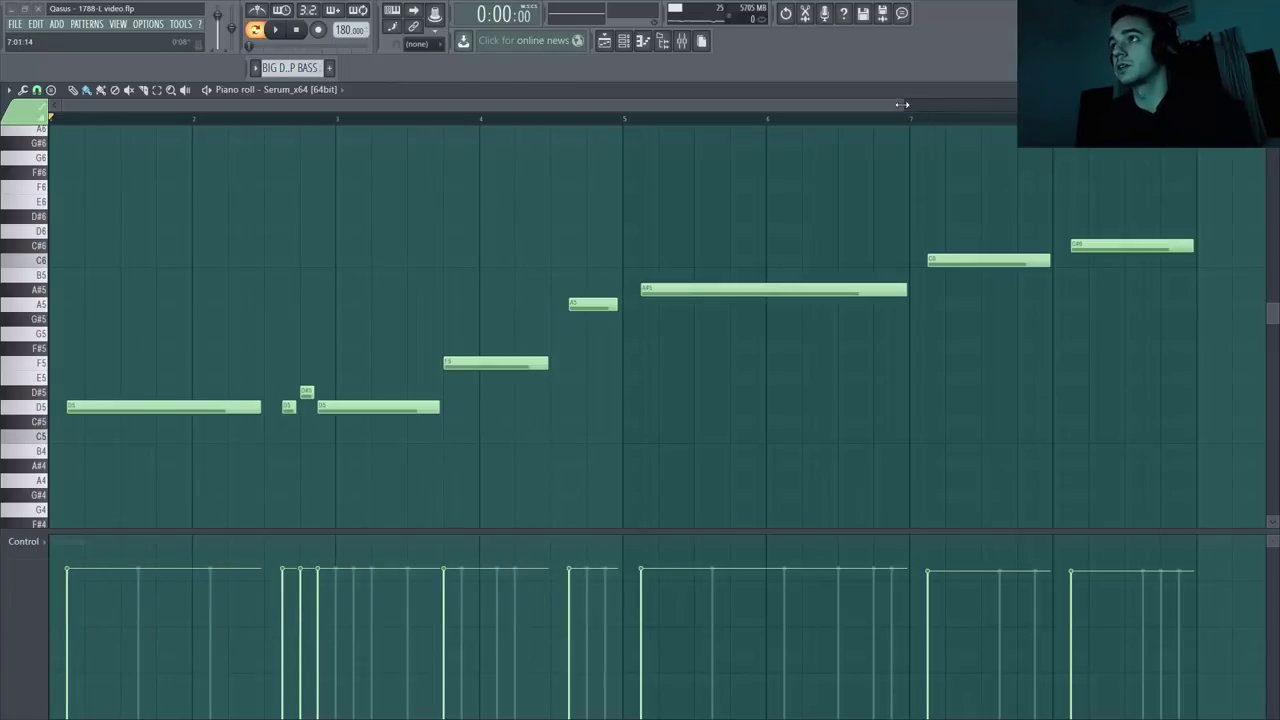
Play back the uncut melody in the piano roll, first as a pattern and then in the full song.
{"action": "scroll", "coordinate": [925, 119], "scroll_direction": "down", "scroll_amount": 1}
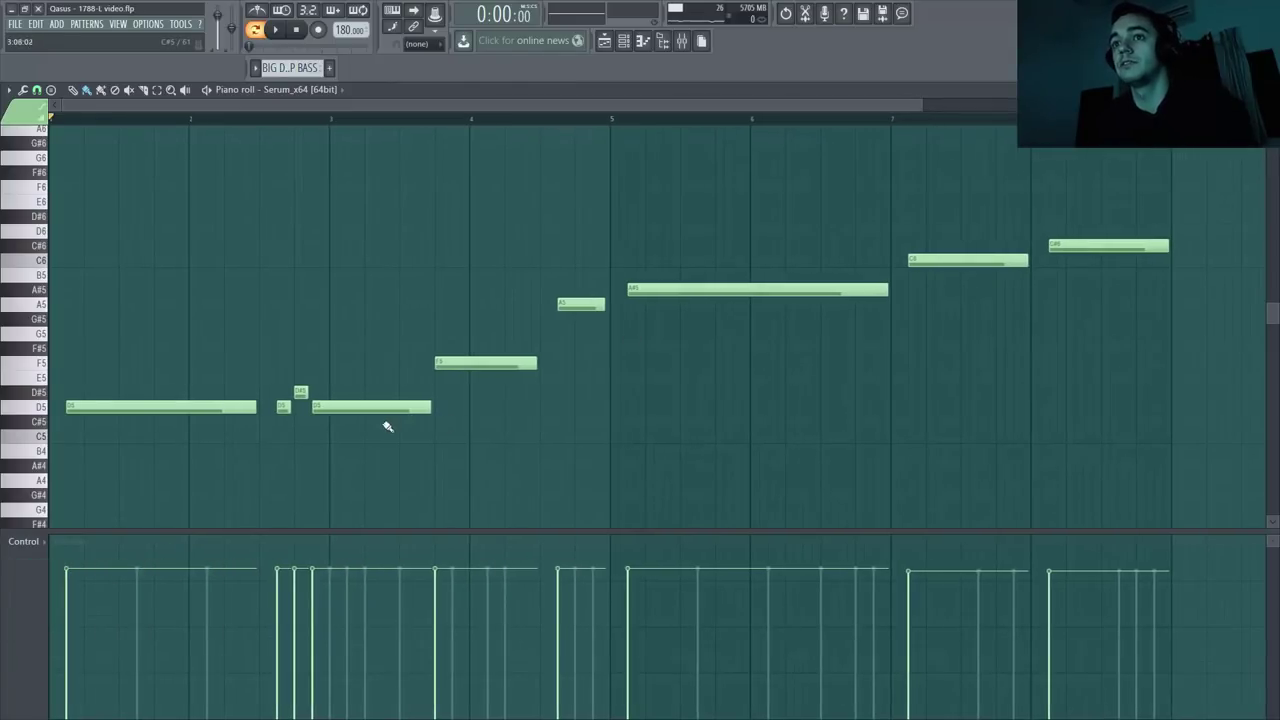
{"action": "key", "text": "space"}
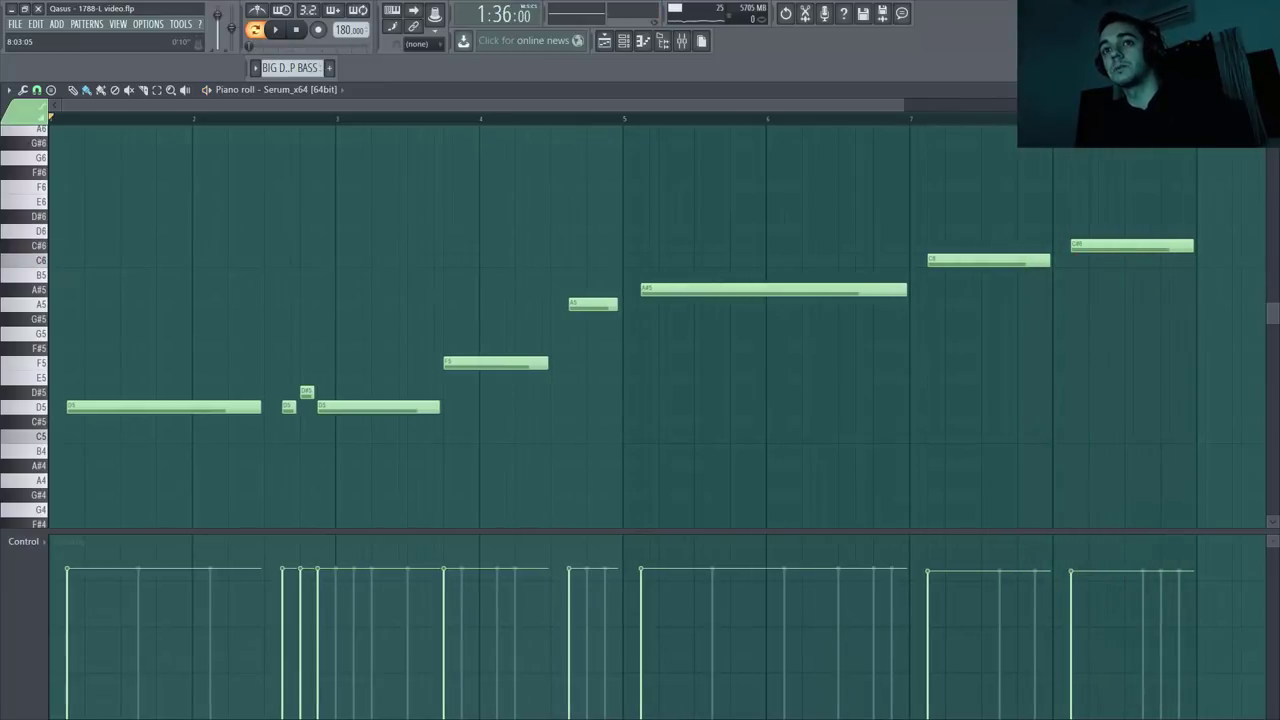
{"action": "key", "text": "space"}
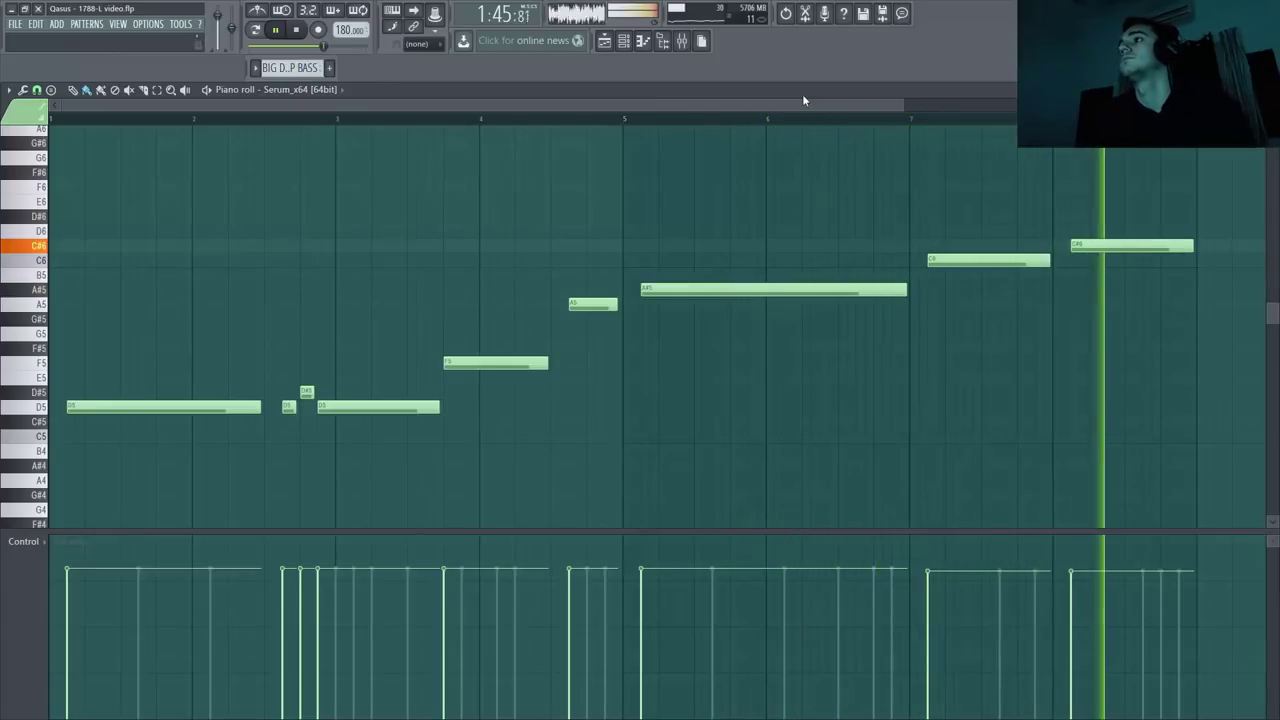
{"action": "key", "text": "space"}
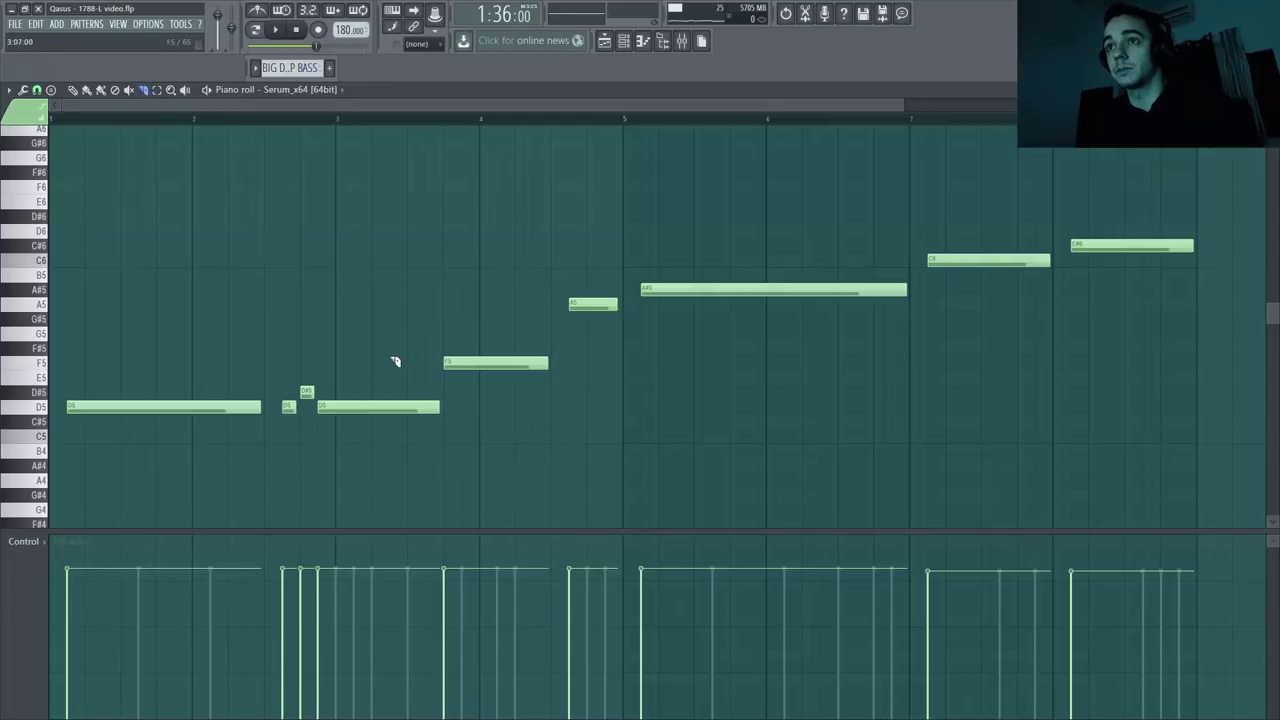
{"action": "left_click_drag", "start_coordinate": [390, 427], "coordinate": [397, 421]}
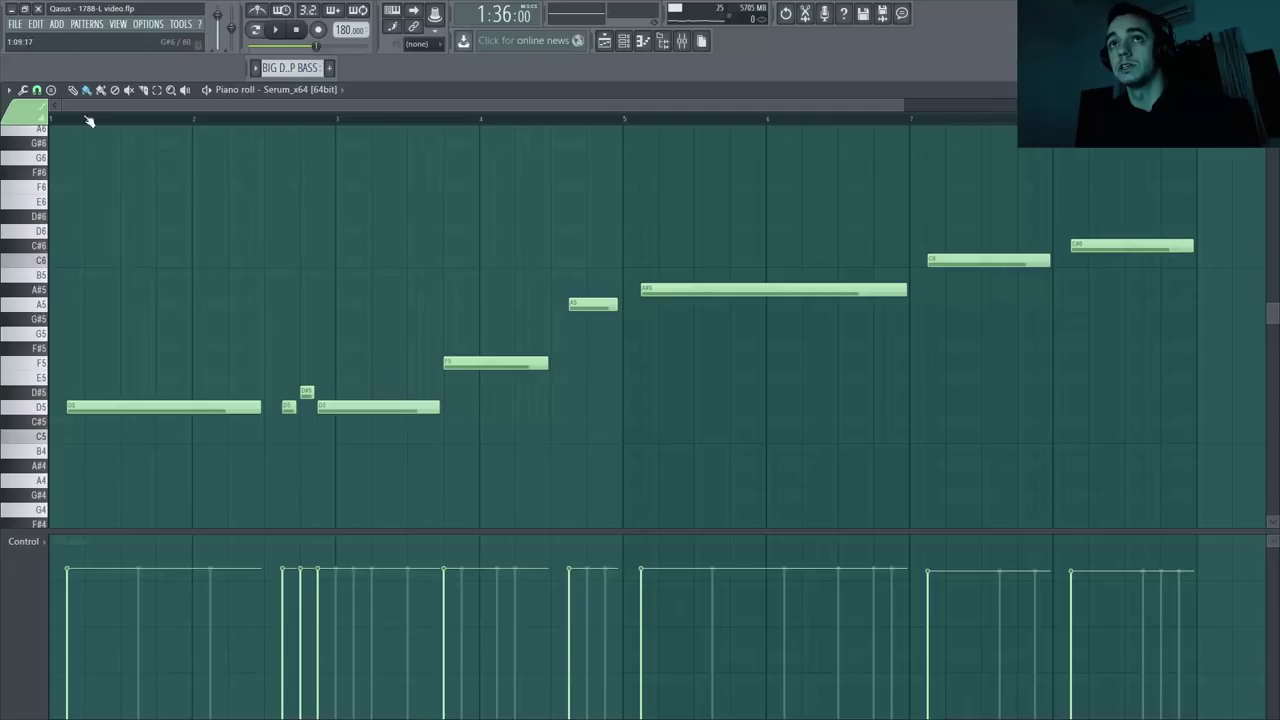
{"action": "mouse_move", "coordinate": [392, 409]}
{"action": "left_mouse_down"}
{"action": "mouse_move", "coordinate": [403, 410]}
{"action": "mouse_move", "coordinate": [394, 434]}
{"action": "mouse_move", "coordinate": [375, 402]}
{"action": "left_mouse_up"}
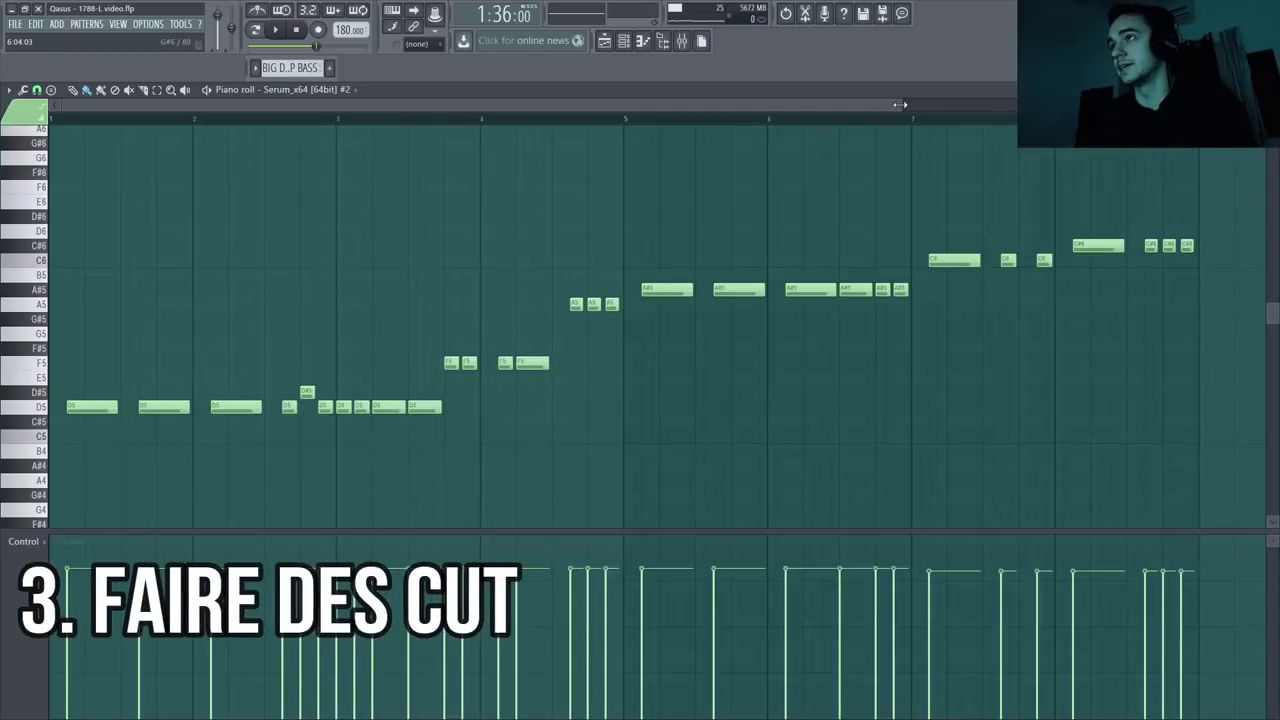
Play back the cut melody of Serum_x64 [64bit] #2, first in pattern mode and then in the song.
{"action": "left_click_drag", "start_coordinate": [900, 104], "coordinate": [910, 104]}
{"action": "left_click", "coordinate": [257, 30]}
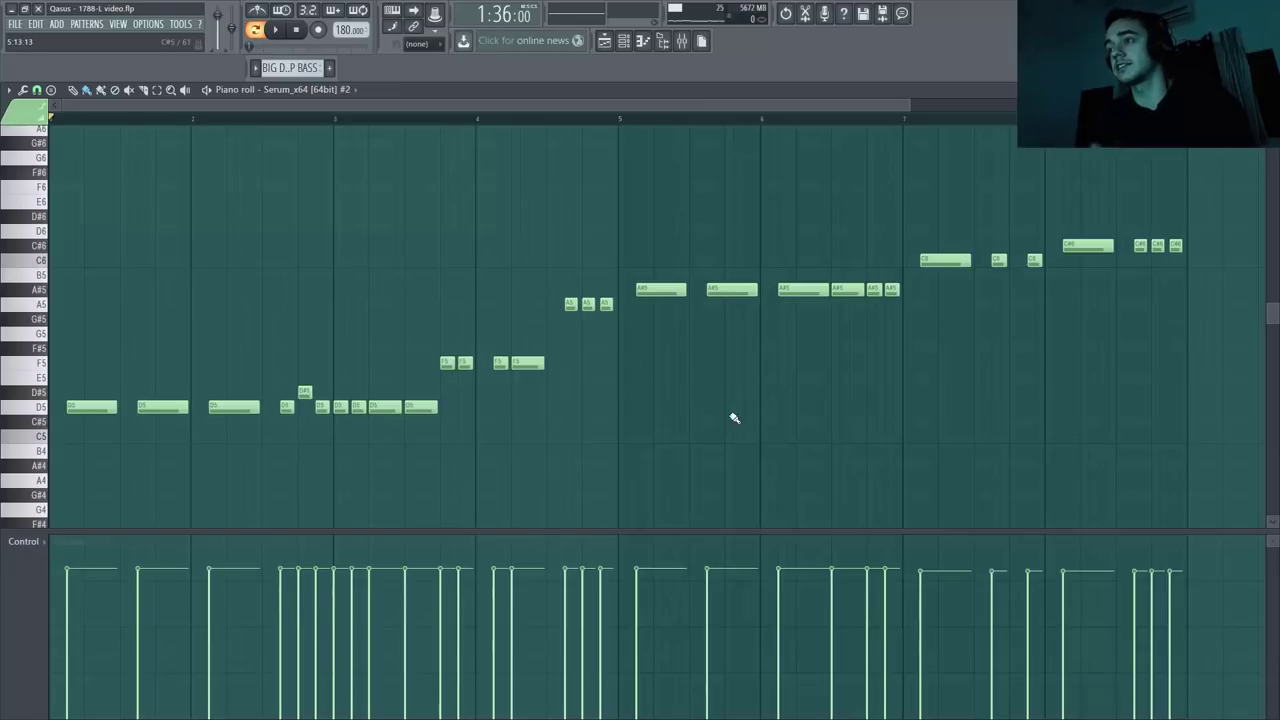
{"action": "key", "text": "space"}
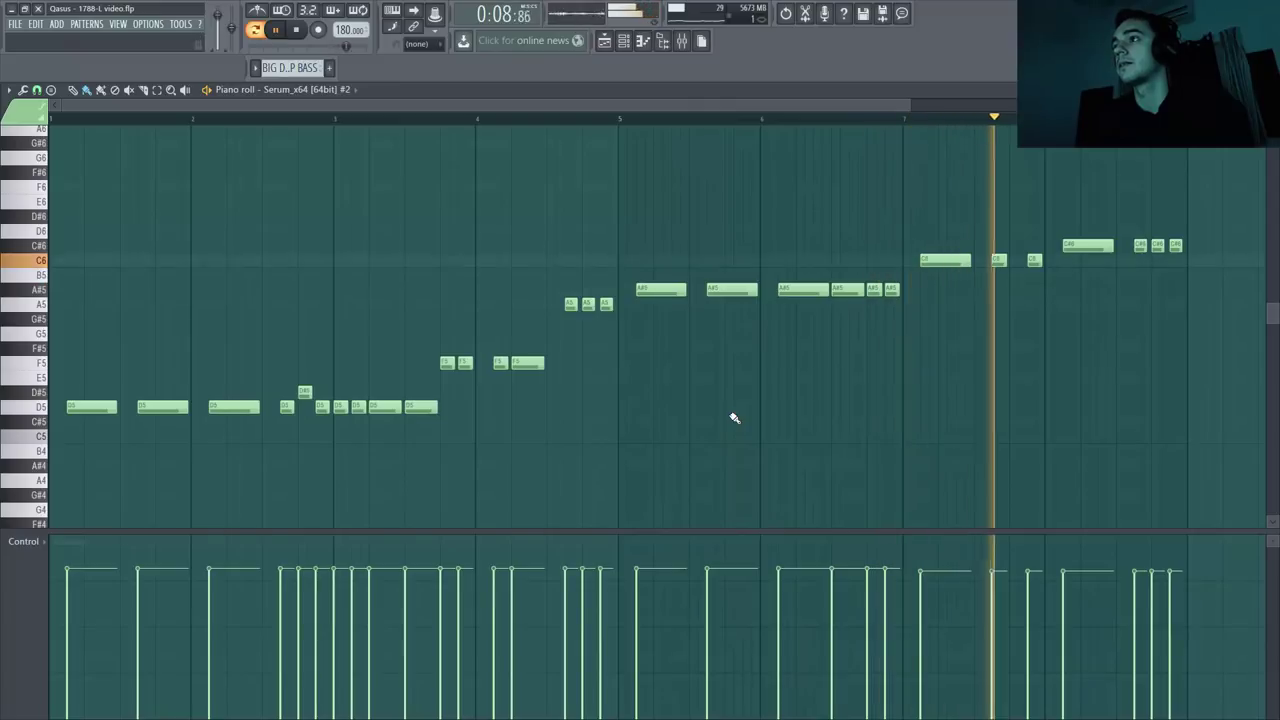
{"action": "key", "text": "space"}
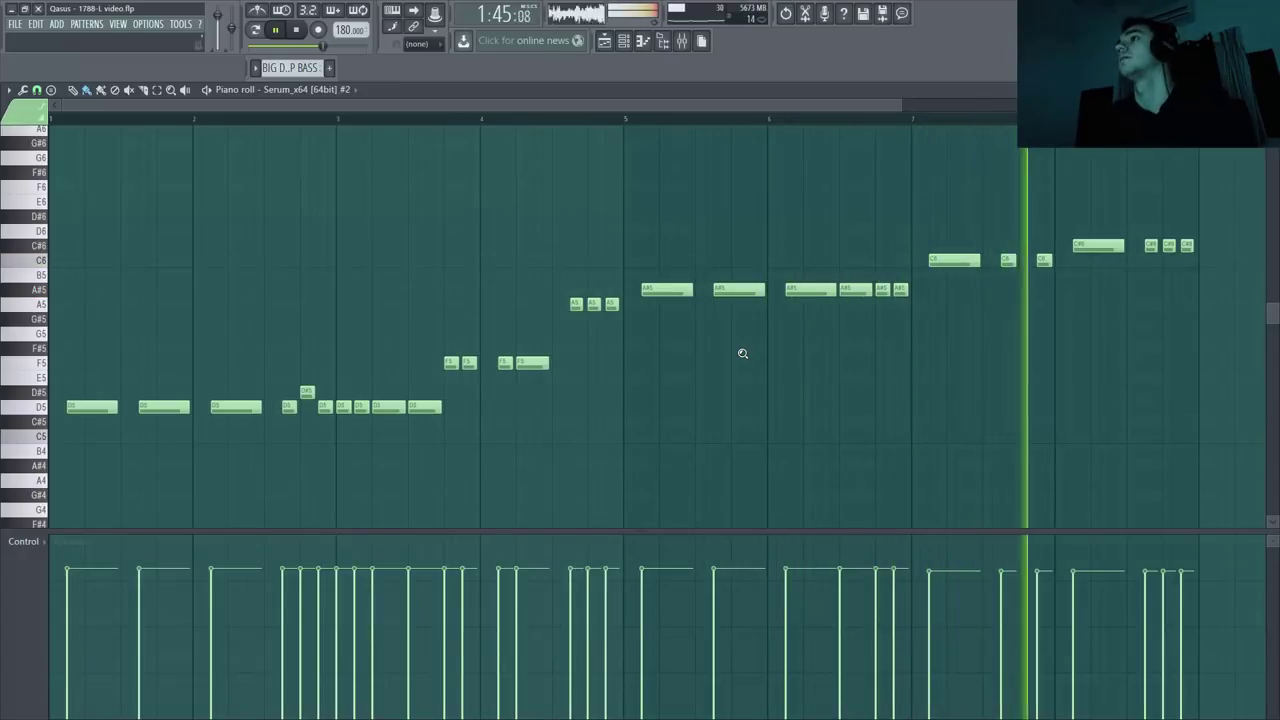
{"action": "key", "text": "space"}
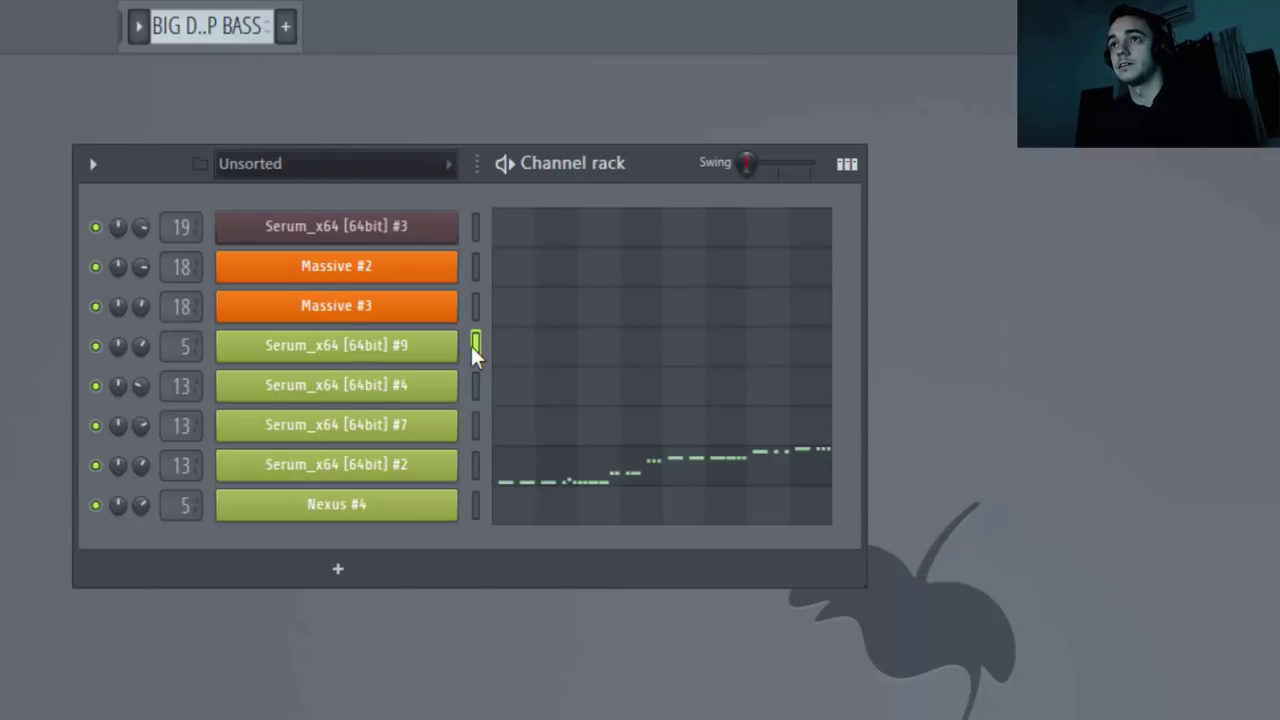
Copy the melody notes of the Serum_x64 [64bit] #2 channel.
{"action": "left_click", "coordinate": [475, 385]}
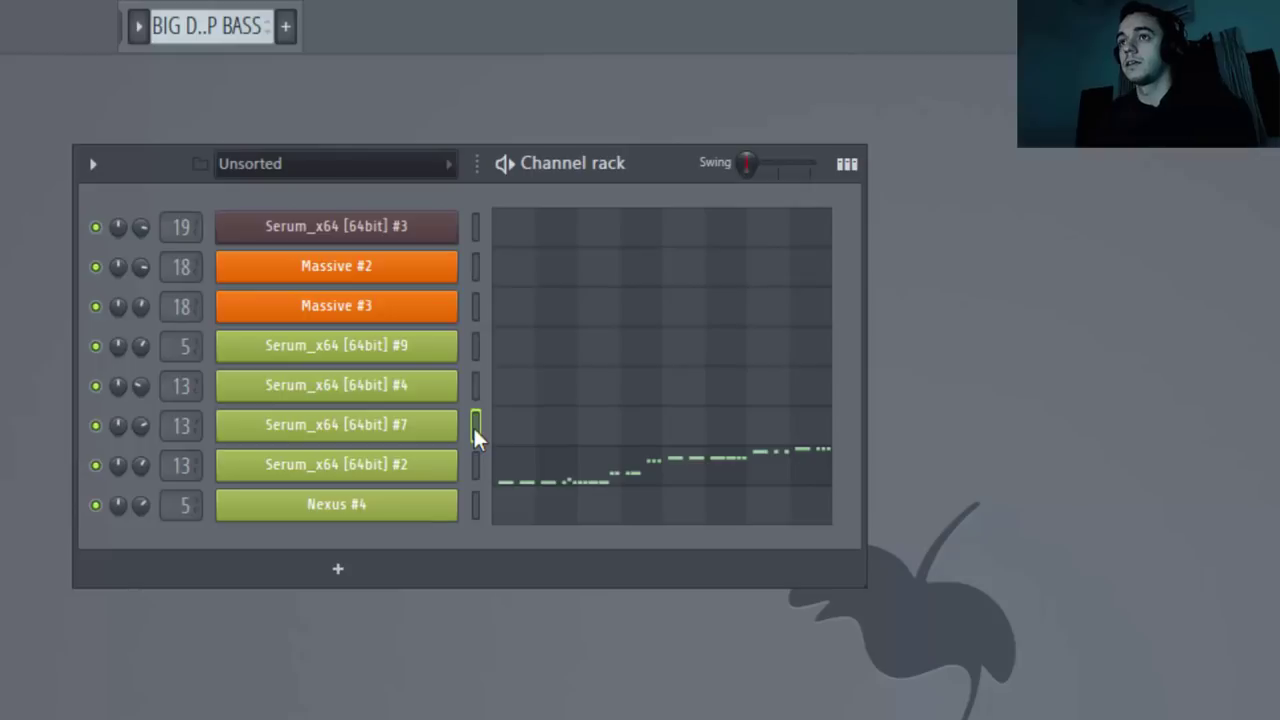
{"action": "left_click", "coordinate": [472, 507]}
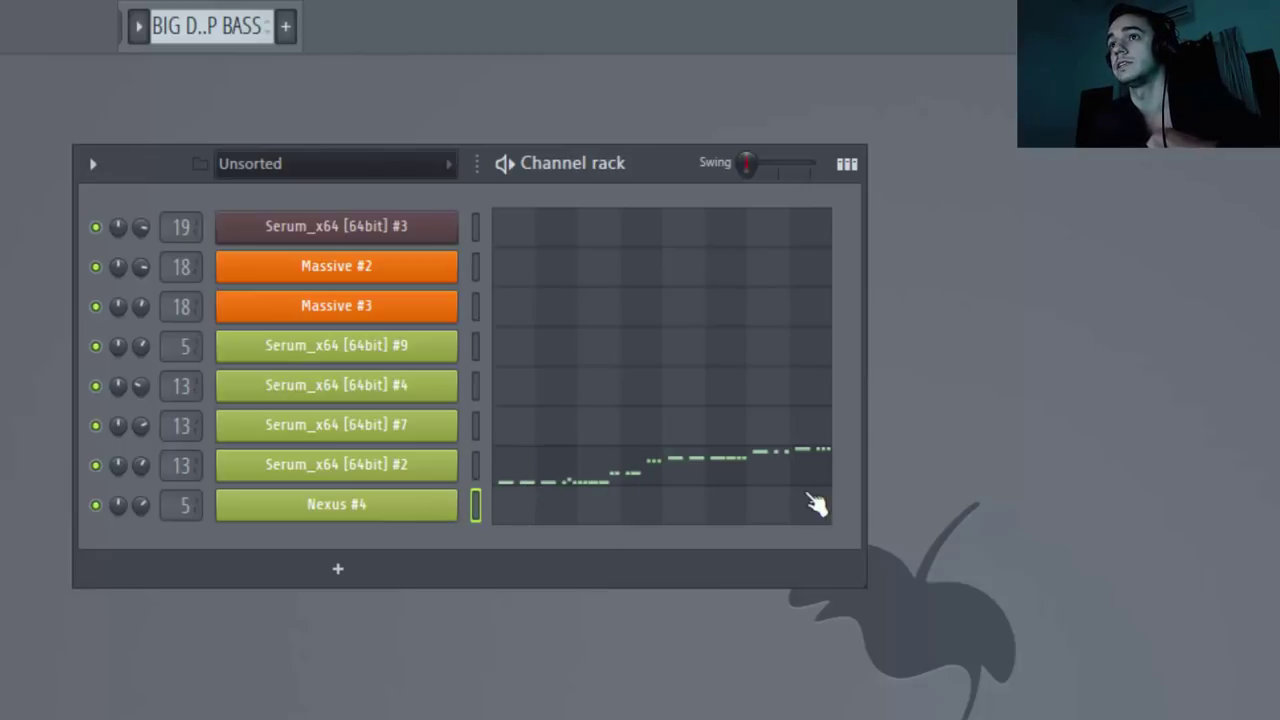
{"action": "right_click", "coordinate": [390, 462]}
{"action": "left_click", "coordinate": [724, 488]}
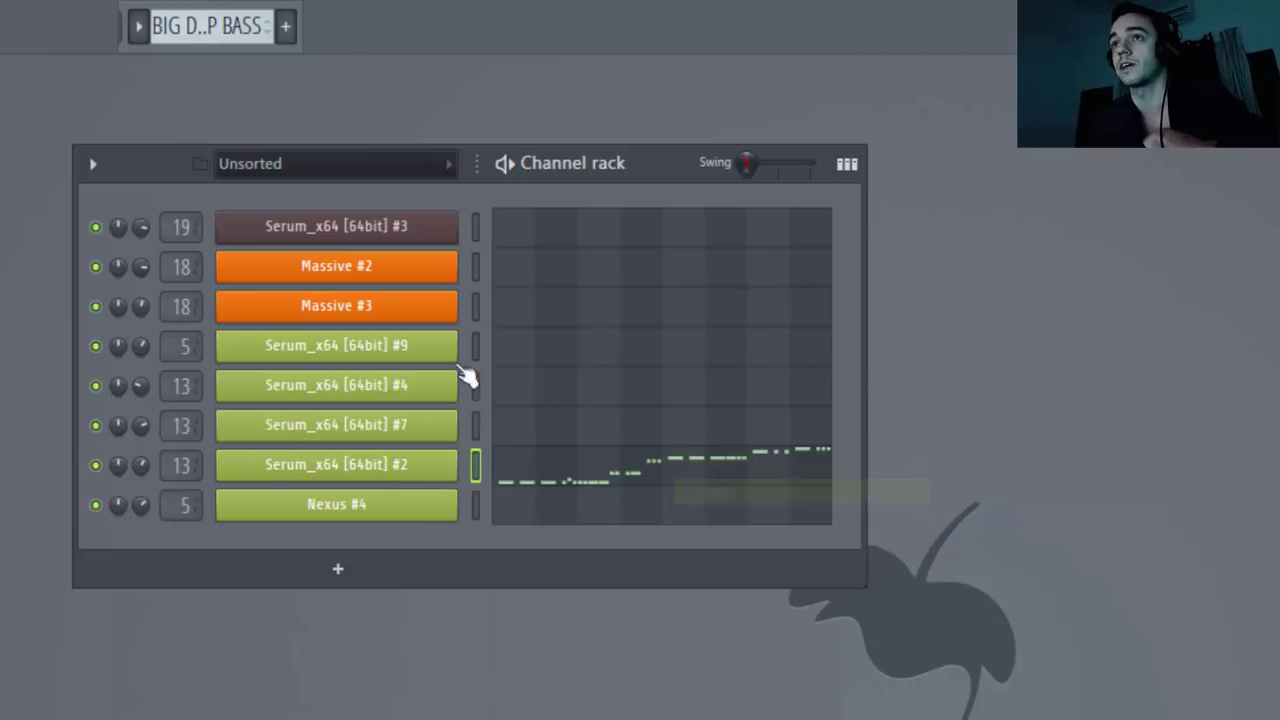
Paste the copied melody into the Serum_x64 [64bit] #9, #4 and #7 channels and the Nexus #4 channel.
{"action": "right_click", "coordinate": [445, 350]}
{"action": "left_click", "coordinate": [705, 401]}
{"action": "right_click", "coordinate": [395, 390]}
{"action": "left_click", "coordinate": [705, 437]}
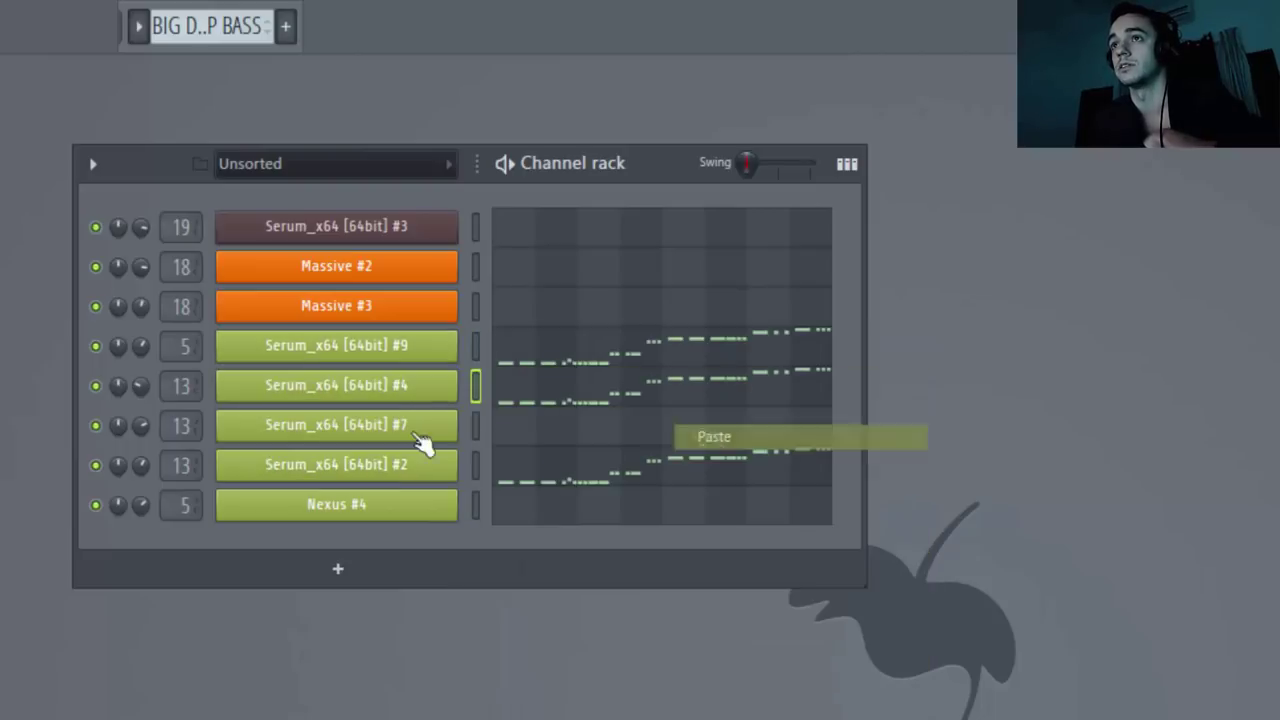
{"action": "right_click", "coordinate": [412, 430]}
{"action": "left_click", "coordinate": [712, 476]}
{"action": "right_click", "coordinate": [417, 506]}
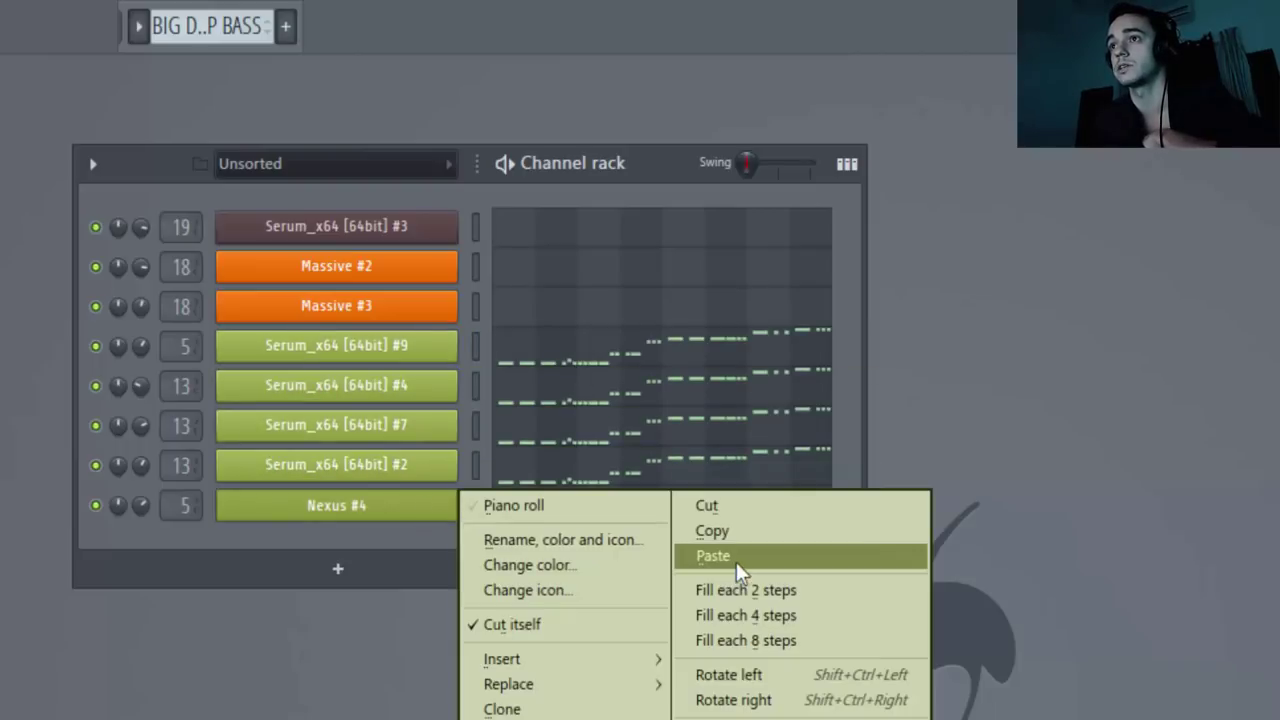
{"action": "left_click", "coordinate": [736, 558]}
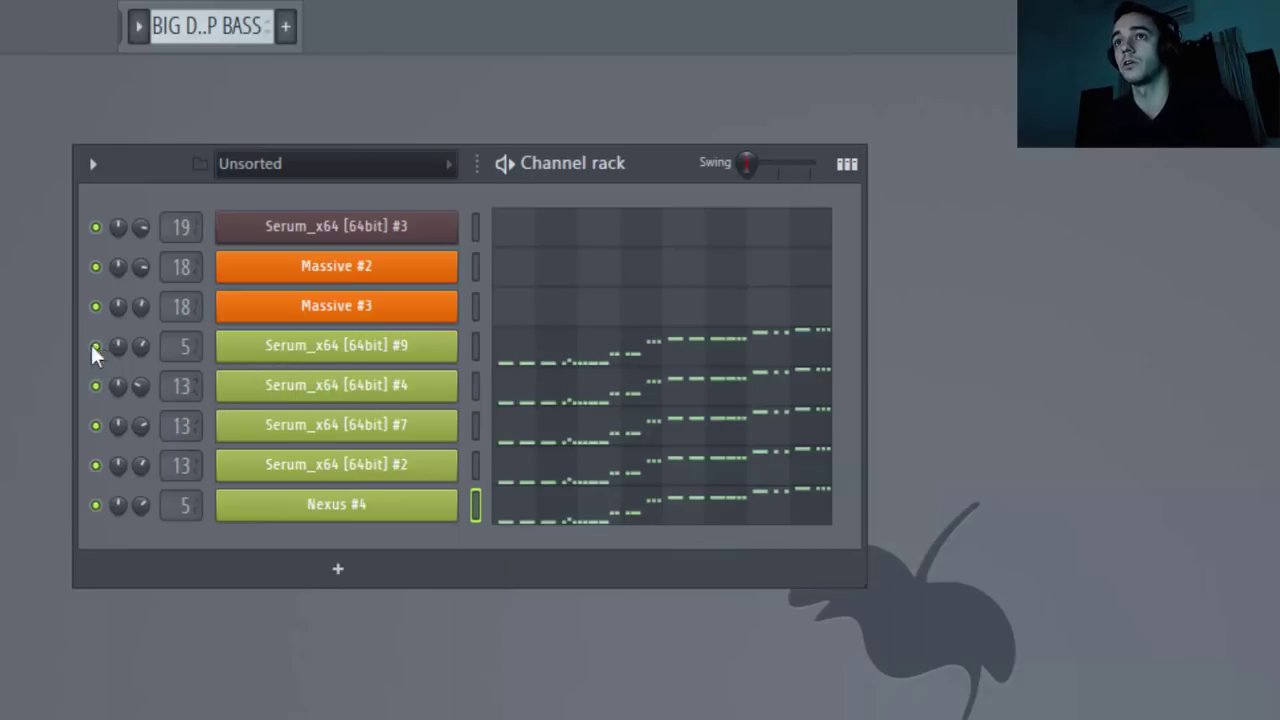
Open the notes of Serum_x64 [64bit] #9 and delete every note before the last three A#5 notes of bar 6.
{"action": "left_click", "coordinate": [563, 363]}
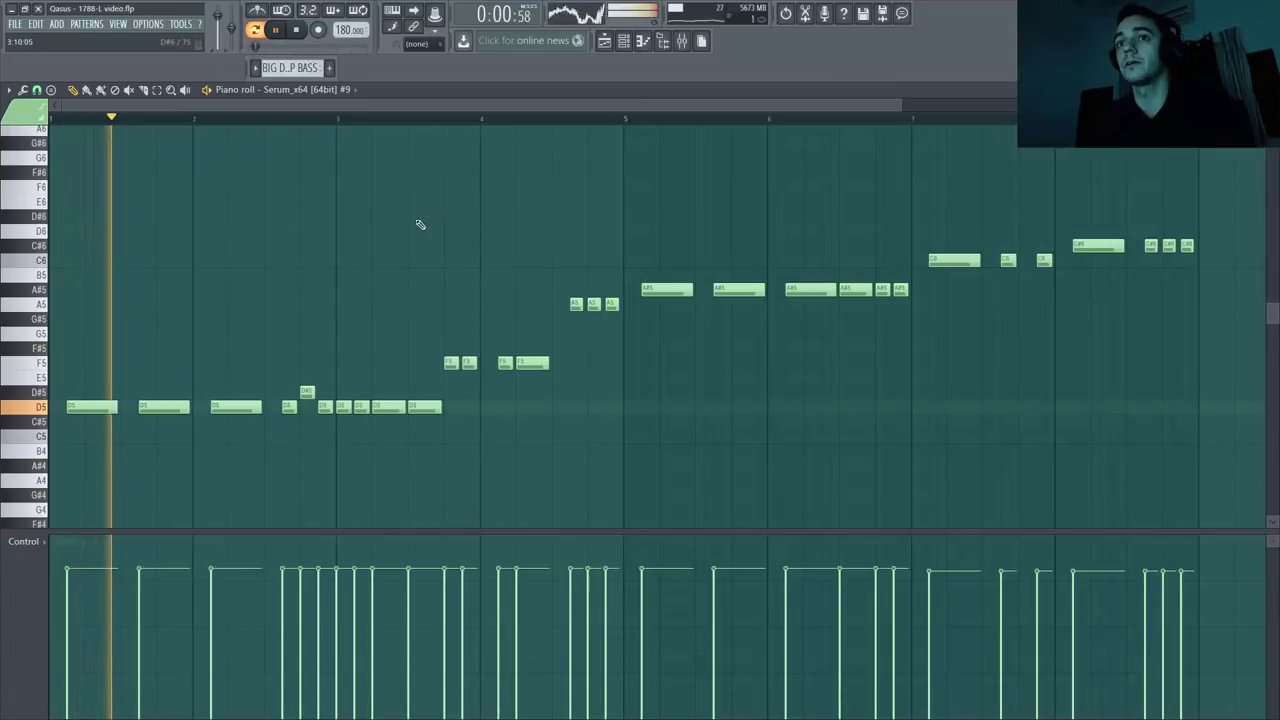
{"action": "left_click_drag", "start_coordinate": [898, 106], "coordinate": [1018, 106]}
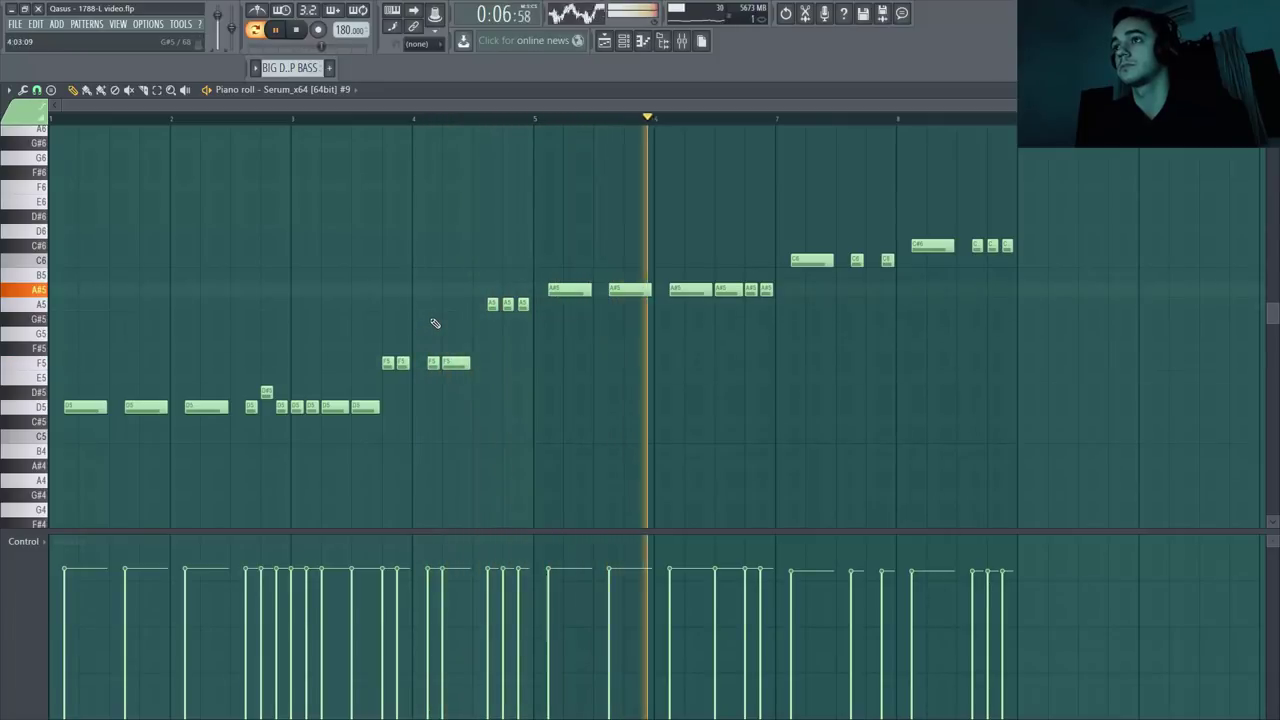
{"action": "key", "text": "space"}
{"action": "left_click_drag", "start_coordinate": [690, 254], "coordinate": [6, 520]}
{"action": "key", "text": "Delete"}
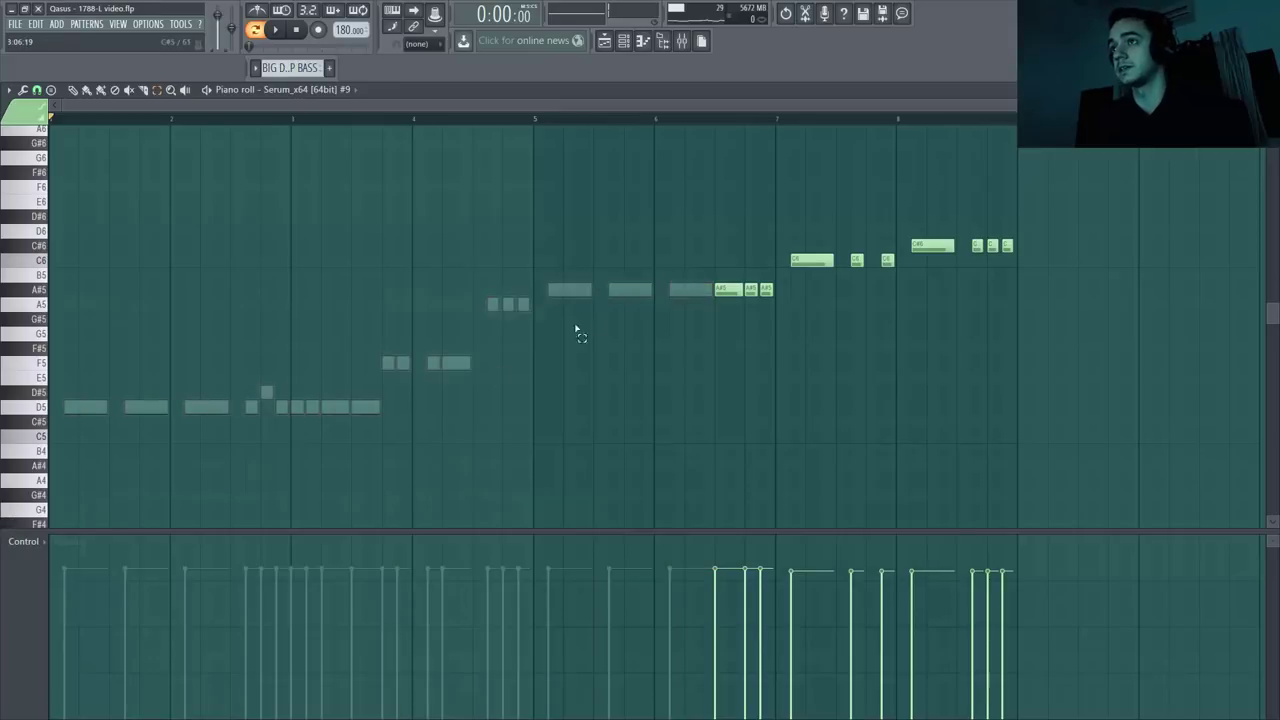
Place the play position at the start of the remaining A#5 notes and delete the C6 and C#6 notes in bars 7 and 8.
{"action": "left_click", "coordinate": [716, 121]}
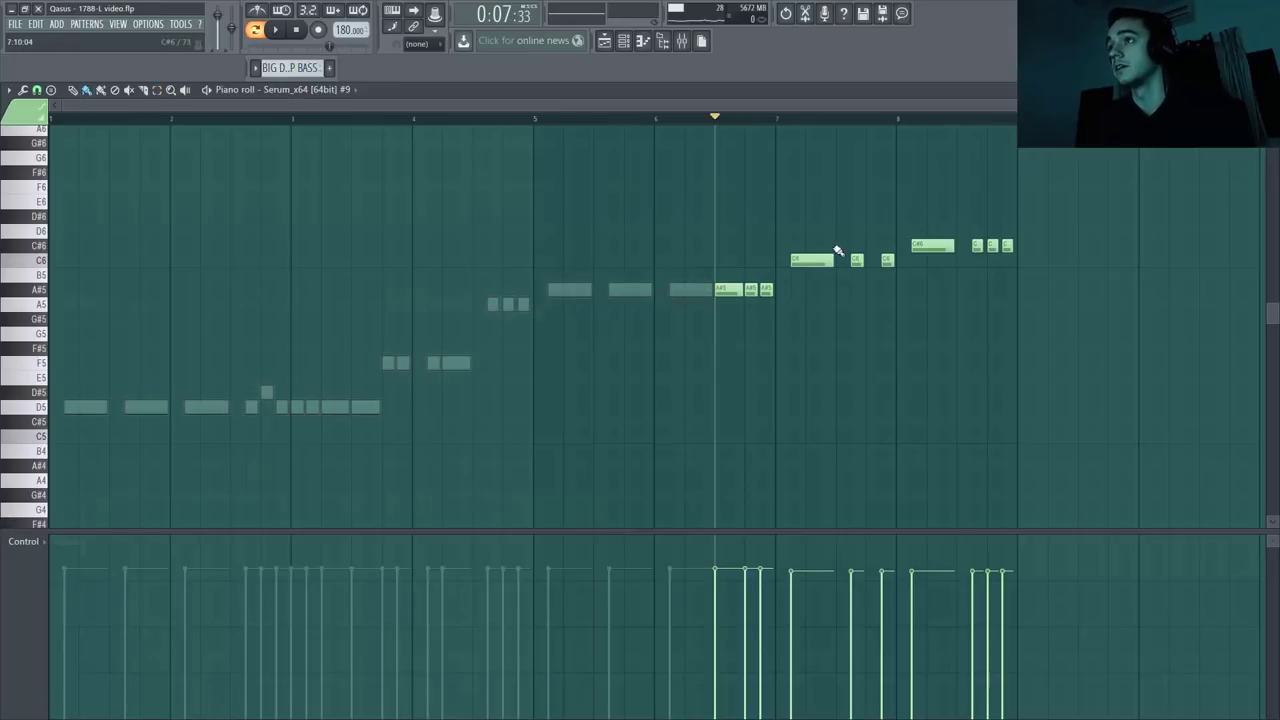
{"action": "left_click_drag", "start_coordinate": [805, 208], "coordinate": [1094, 286]}
{"action": "key", "text": "Delete"}
Move the three remaining A#5 notes down an octave to A#4, preview them and close the piano roll.
{"action": "scroll", "coordinate": [775, 288], "scroll_direction": "down", "scroll_amount": 1}
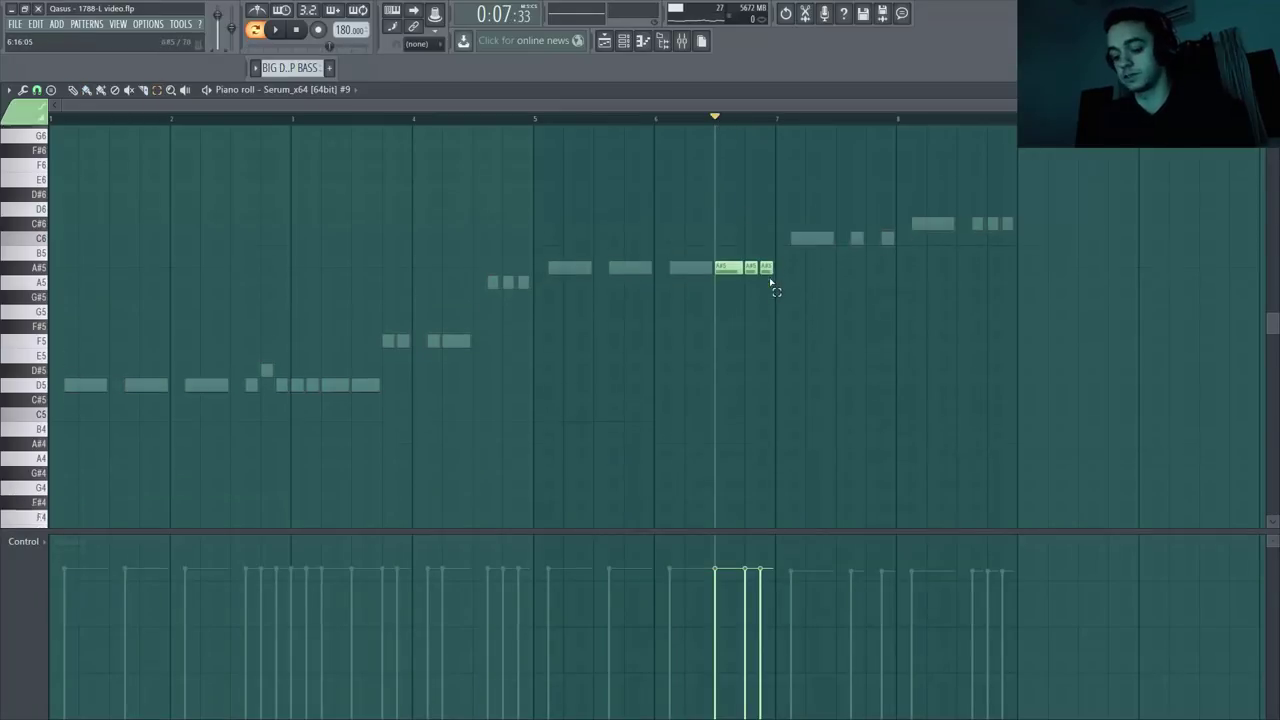
{"action": "scroll", "coordinate": [772, 286], "scroll_direction": "down", "scroll_amount": 1}
{"action": "left_click", "coordinate": [18, 206]}
{"action": "left_click", "coordinate": [38, 216]}
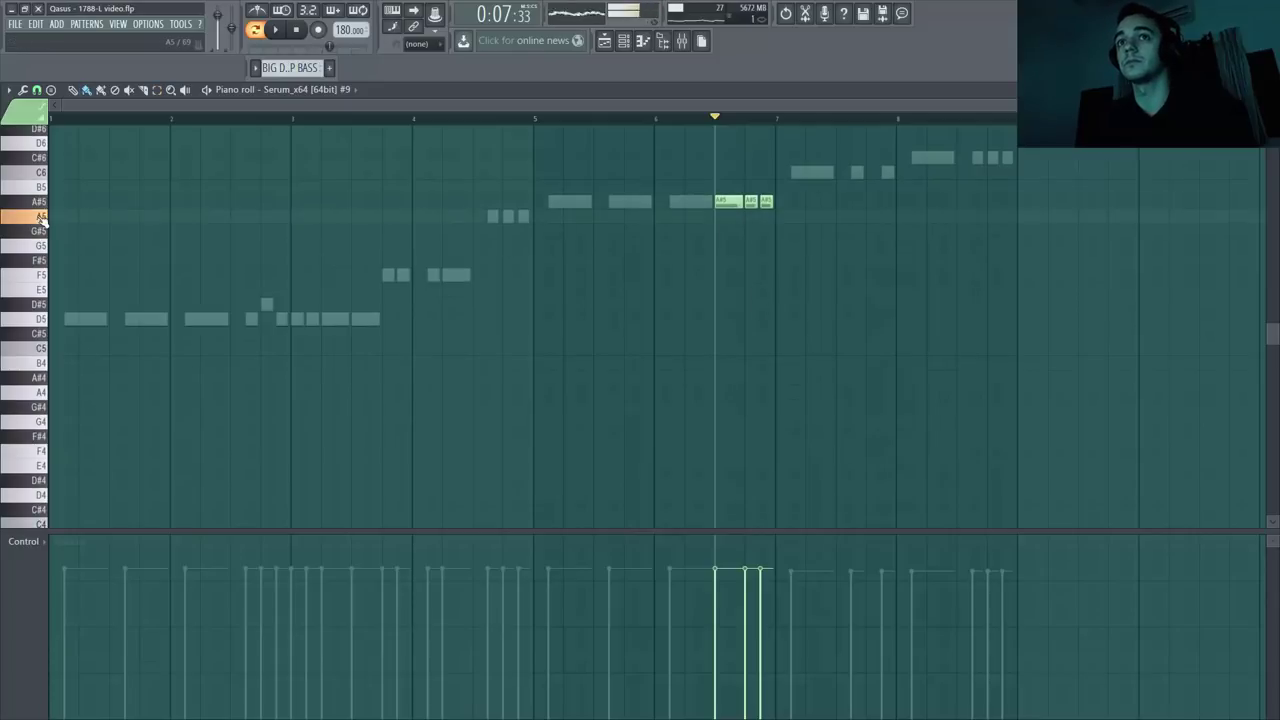
{"action": "key", "text": "ctrl+a"}
{"action": "left_click_drag", "start_coordinate": [733, 203], "coordinate": [723, 382]}
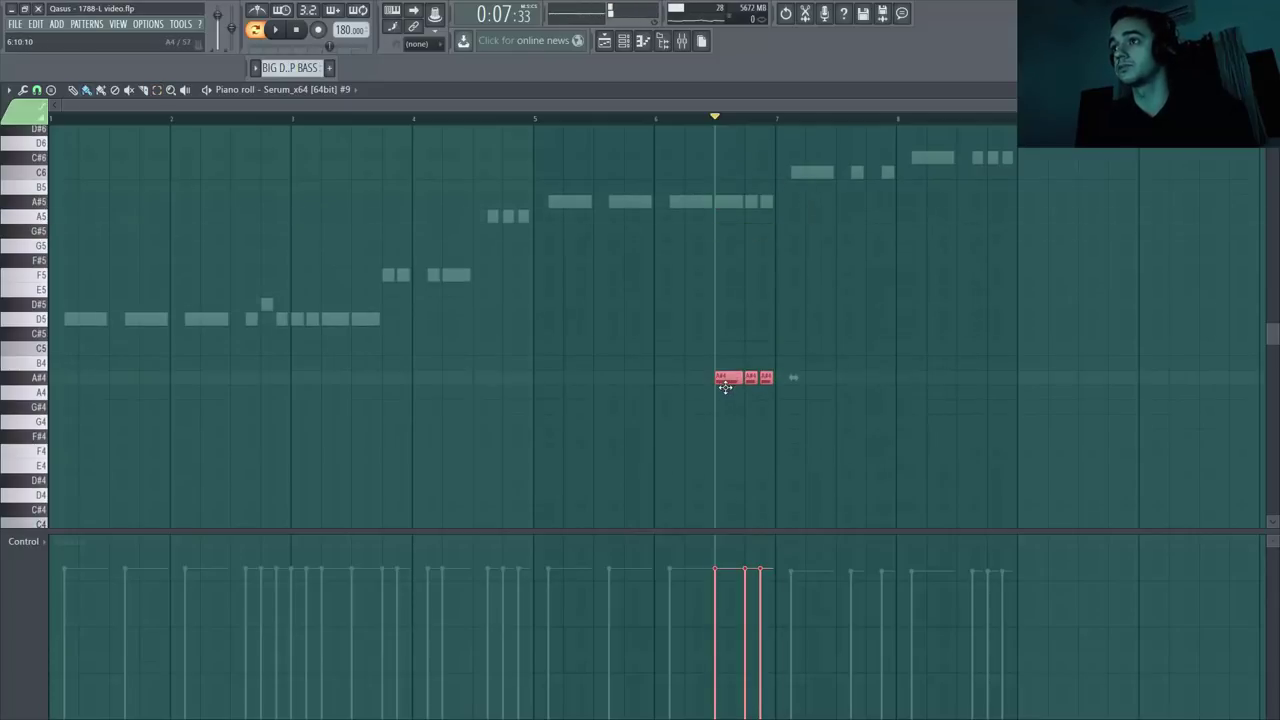
{"action": "key", "text": "space"}
{"action": "key", "text": "space"}
{"action": "key", "text": "F7"}
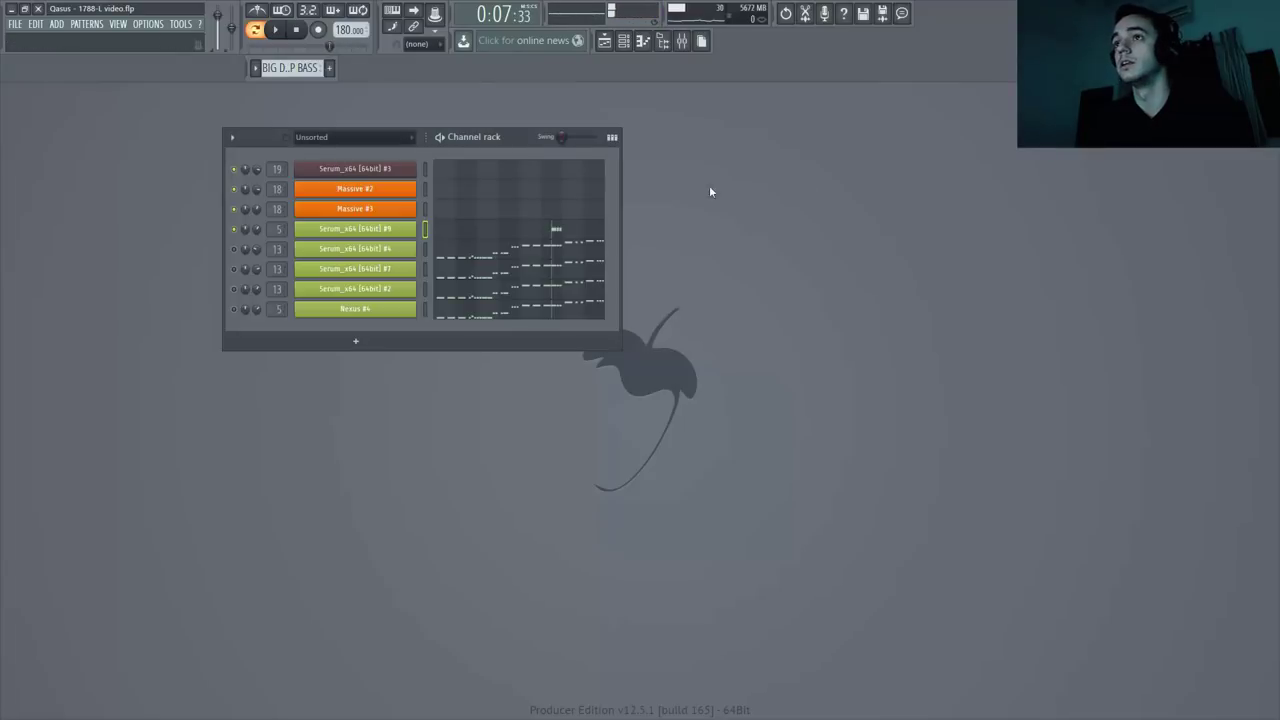
Delete the last three A#5 notes of bar 6 from Serum_x64 [64bit] #4 and preview the A#5 pitch.
{"action": "left_click", "coordinate": [580, 256]}
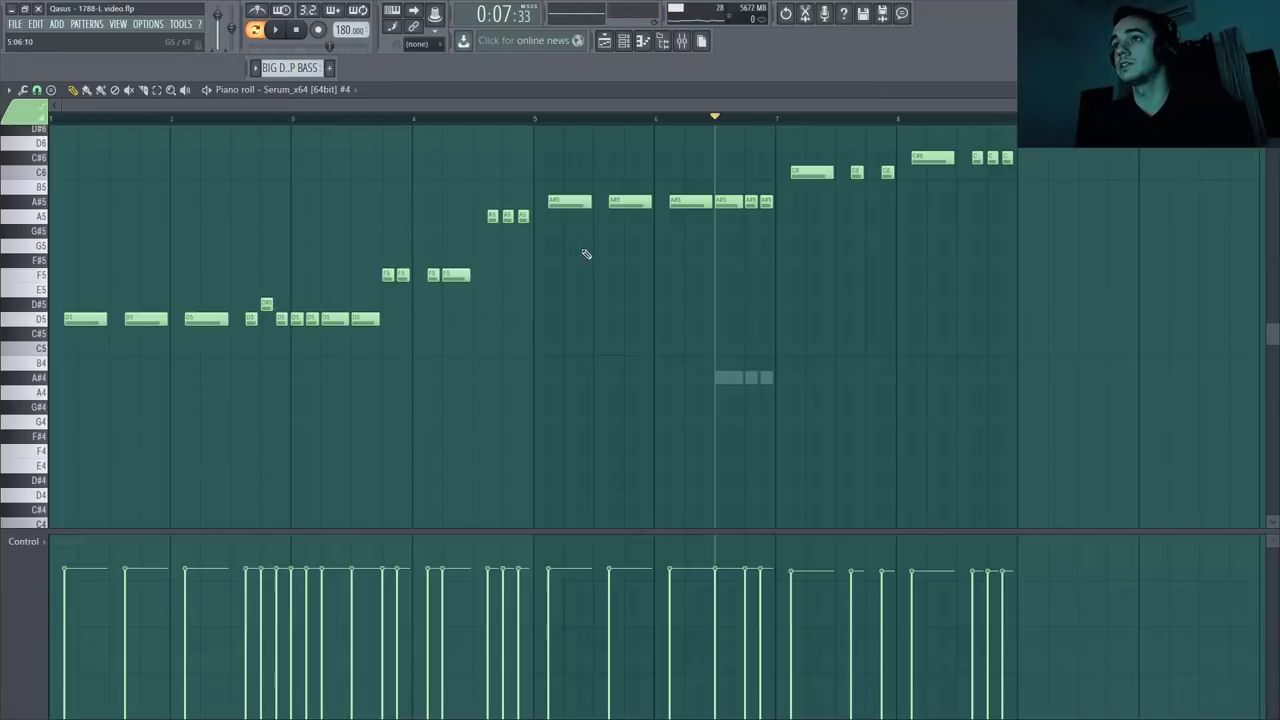
{"action": "left_click_drag", "start_coordinate": [843, 271], "coordinate": [906, 352]}
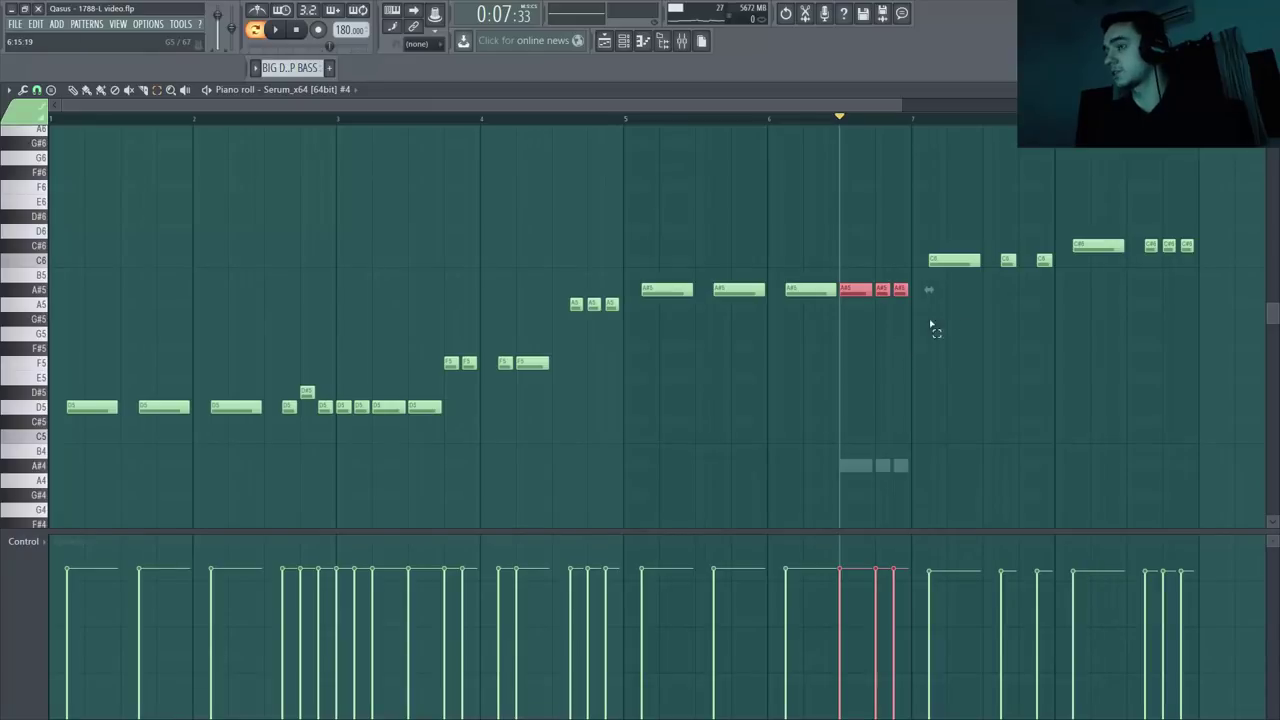
{"action": "key", "text": "Delete"}
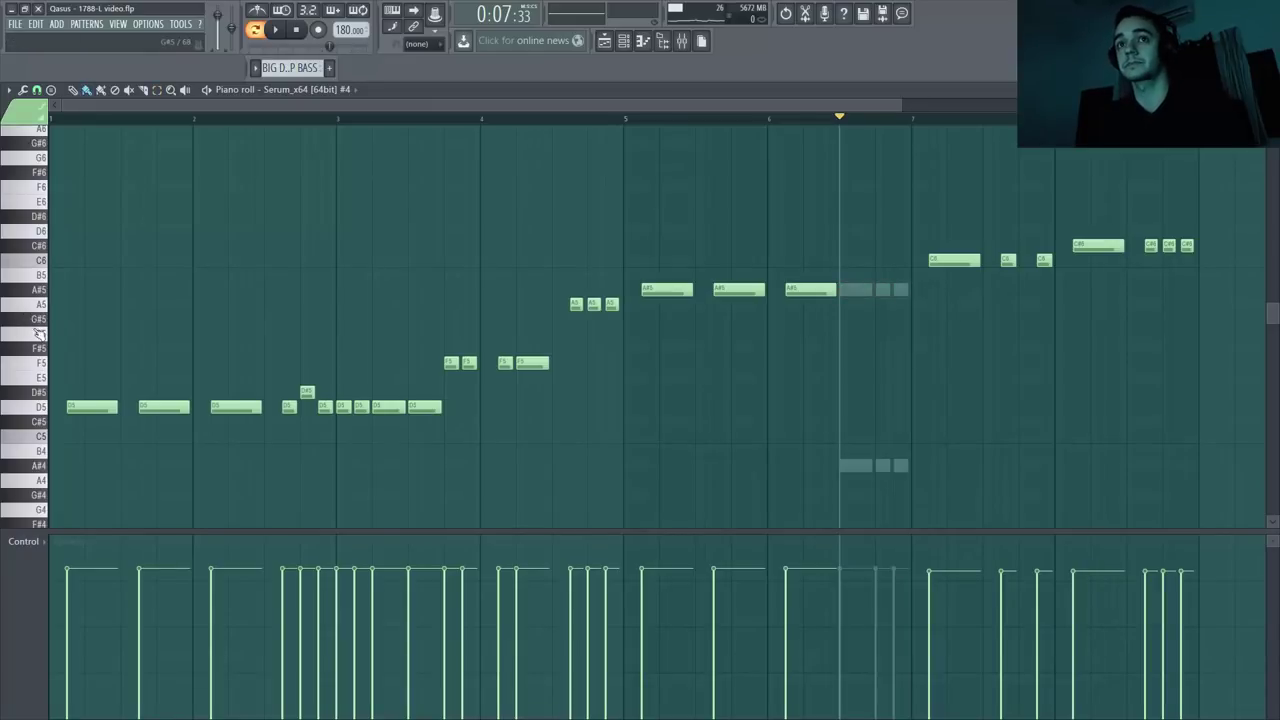
{"action": "left_click_drag", "start_coordinate": [38, 304], "coordinate": [38, 290]}
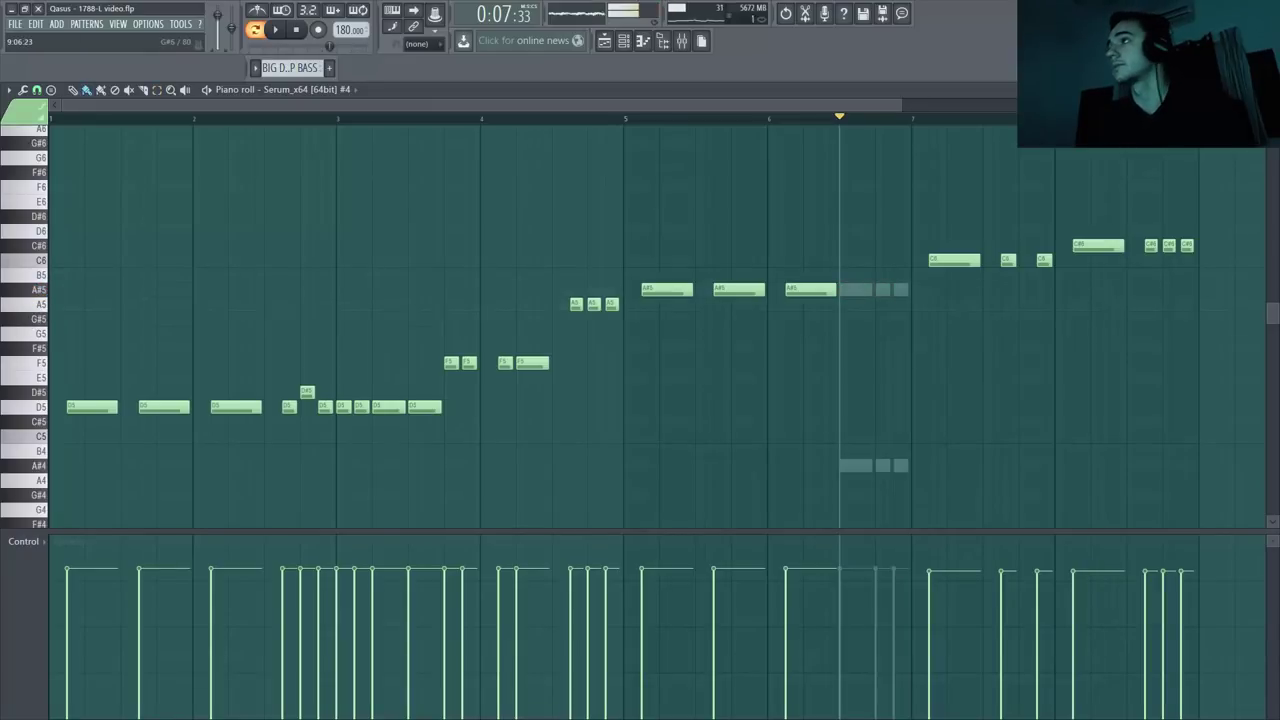
{"action": "key", "text": "Escape"}
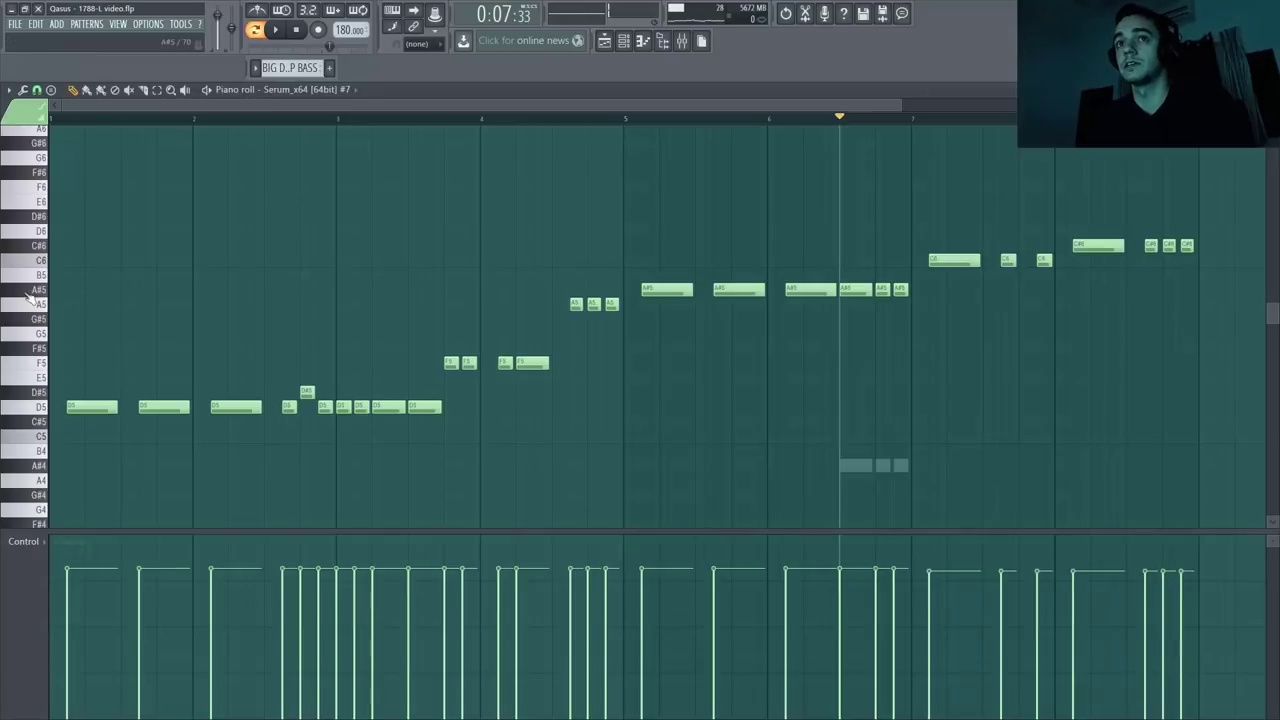
Delete the last three A#5 notes of bar 6 from Serum_x64 [64bit] #7 and close its piano roll.
{"action": "left_click_drag", "start_coordinate": [850, 276], "coordinate": [903, 320]}
{"action": "key", "text": "Delete"}
{"action": "key", "text": "Escape"}
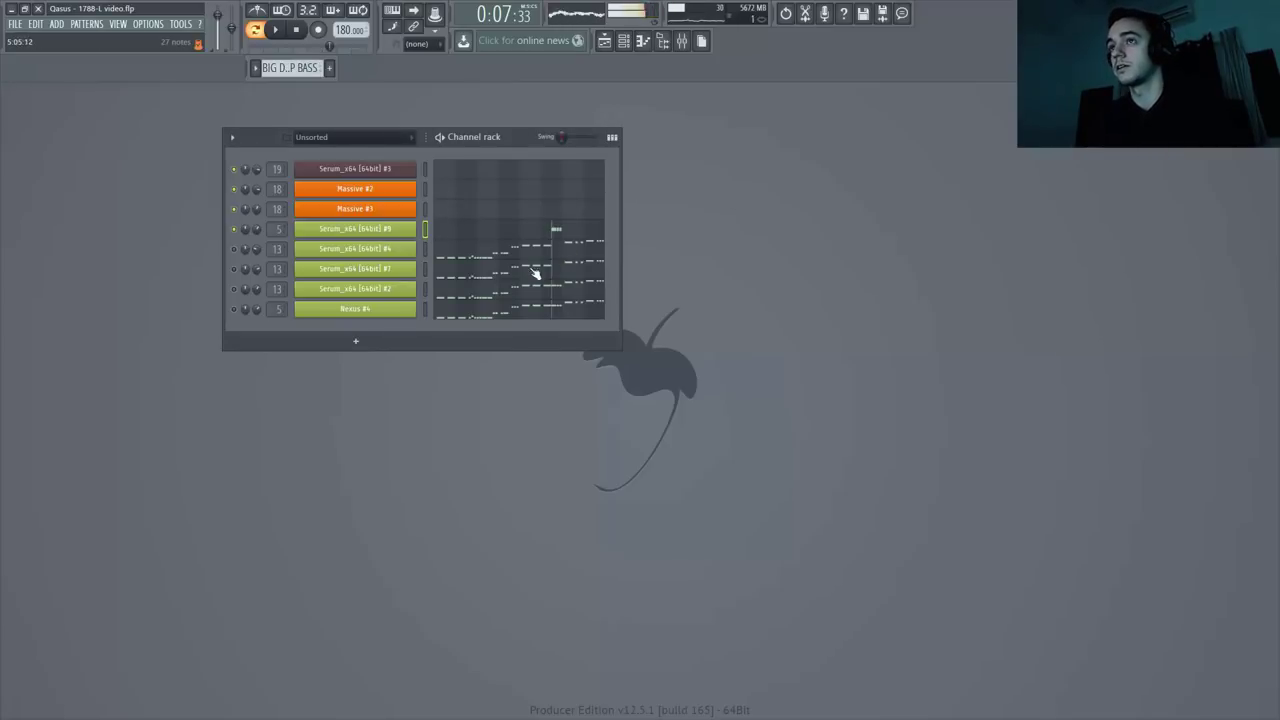
Open the notes of Serum_x64 [64bit] #2, remove the last three A#5 notes of bar 6 and close the piano roll.
{"action": "key", "text": "F7"}
{"action": "scroll", "coordinate": [691, 297], "scroll_direction": "up", "scroll_amount": 3}
{"action": "scroll", "coordinate": [921, 338], "scroll_direction": "down", "scroll_amount": 3}
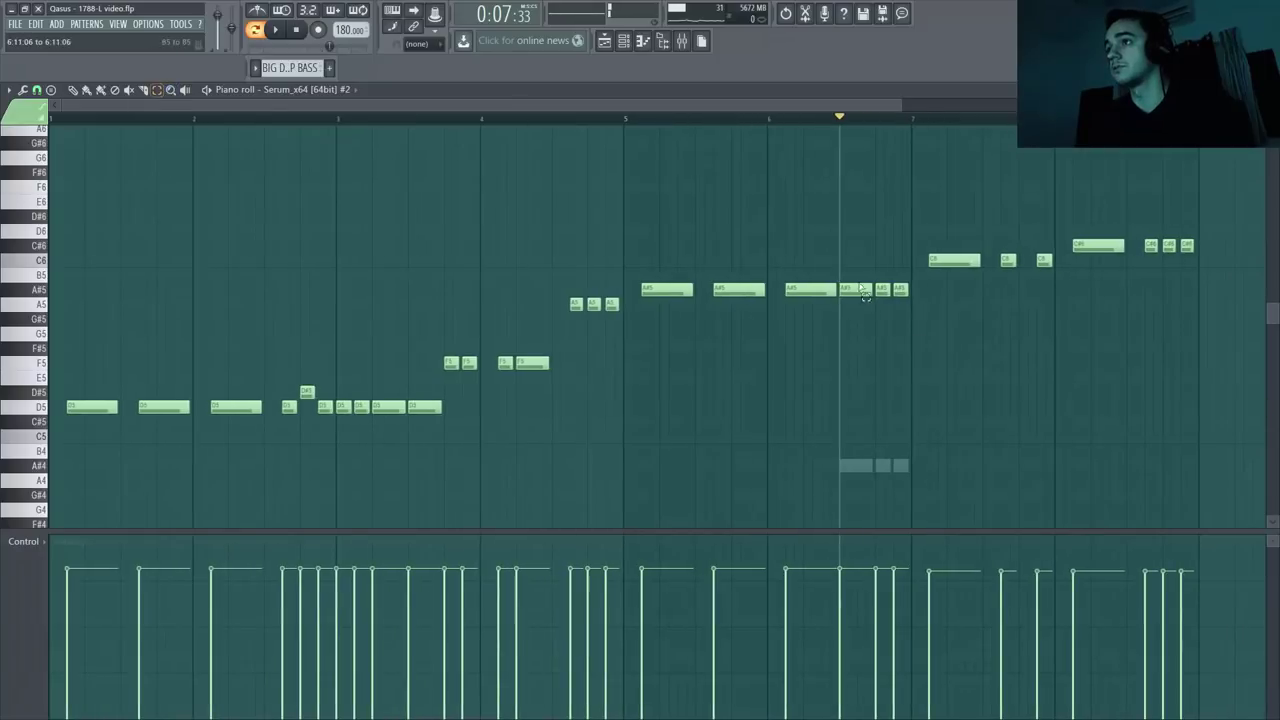
{"action": "left_click_drag", "start_coordinate": [840, 270], "coordinate": [905, 322]}
{"action": "left_click", "coordinate": [1270, 90]}
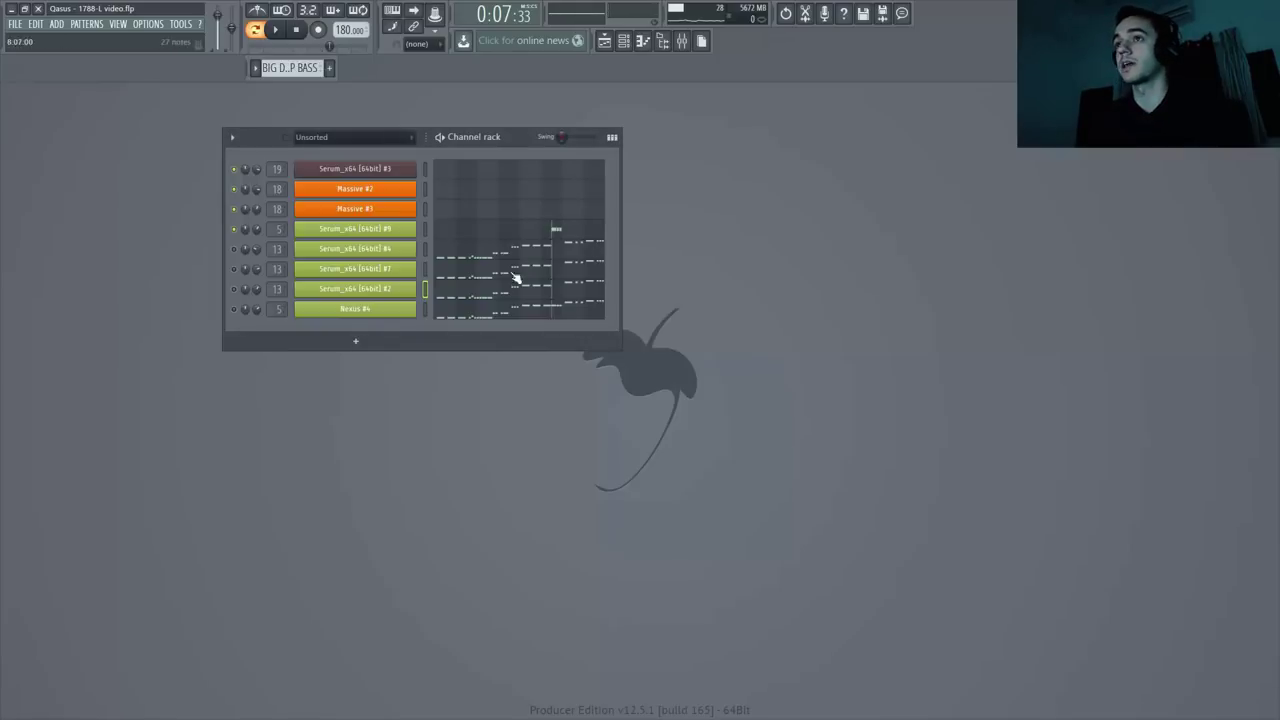
Copy the trimmed melody and paste it into the Serum_x64 [64bit] #2 and Nexus #4 channels, and start playback.
{"action": "right_click", "coordinate": [390, 252]}
{"action": "left_click", "coordinate": [554, 262]}
{"action": "right_click", "coordinate": [384, 270]}
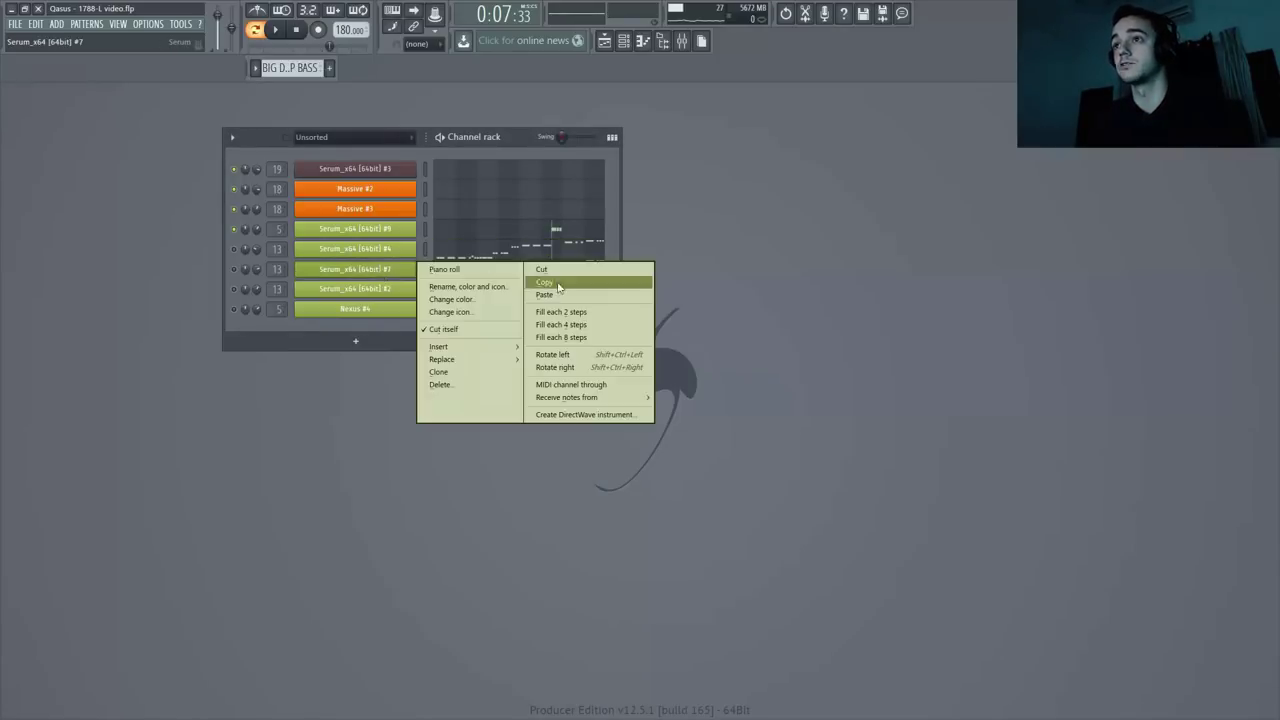
{"action": "left_click", "coordinate": [560, 286]}
{"action": "right_click", "coordinate": [395, 290]}
{"action": "left_click", "coordinate": [560, 312]}
{"action": "right_click", "coordinate": [397, 310]}
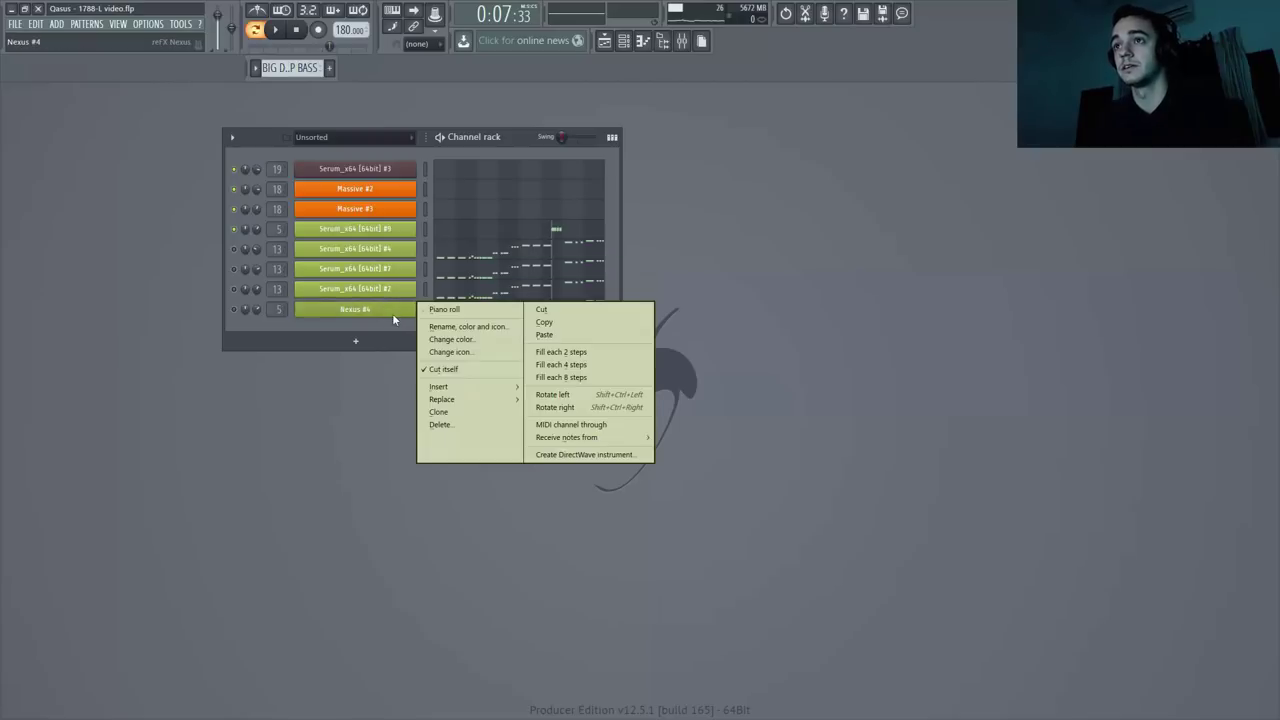
{"action": "left_click", "coordinate": [560, 333]}
{"action": "key", "text": "space"}
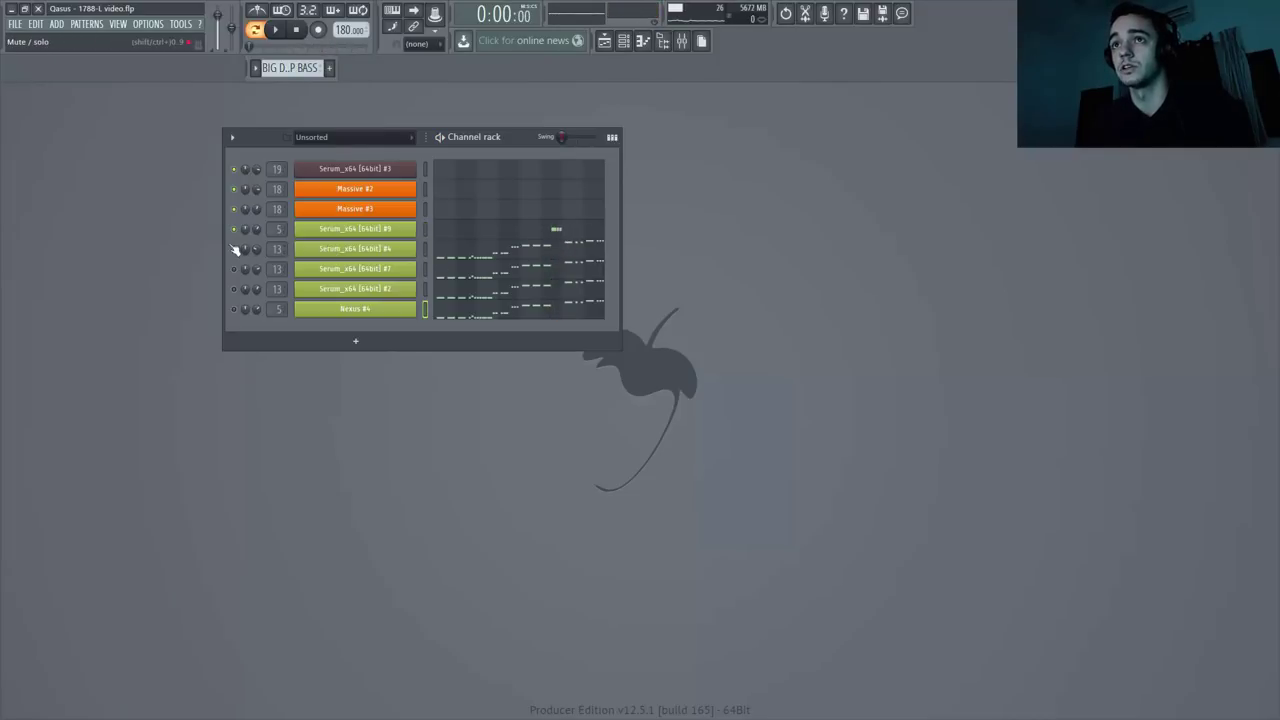
Open the notes of Serum_x64 [64bit] #4, transpose the whole melody down one octave to start on D4, and play it.
{"action": "left_click", "coordinate": [484, 256]}
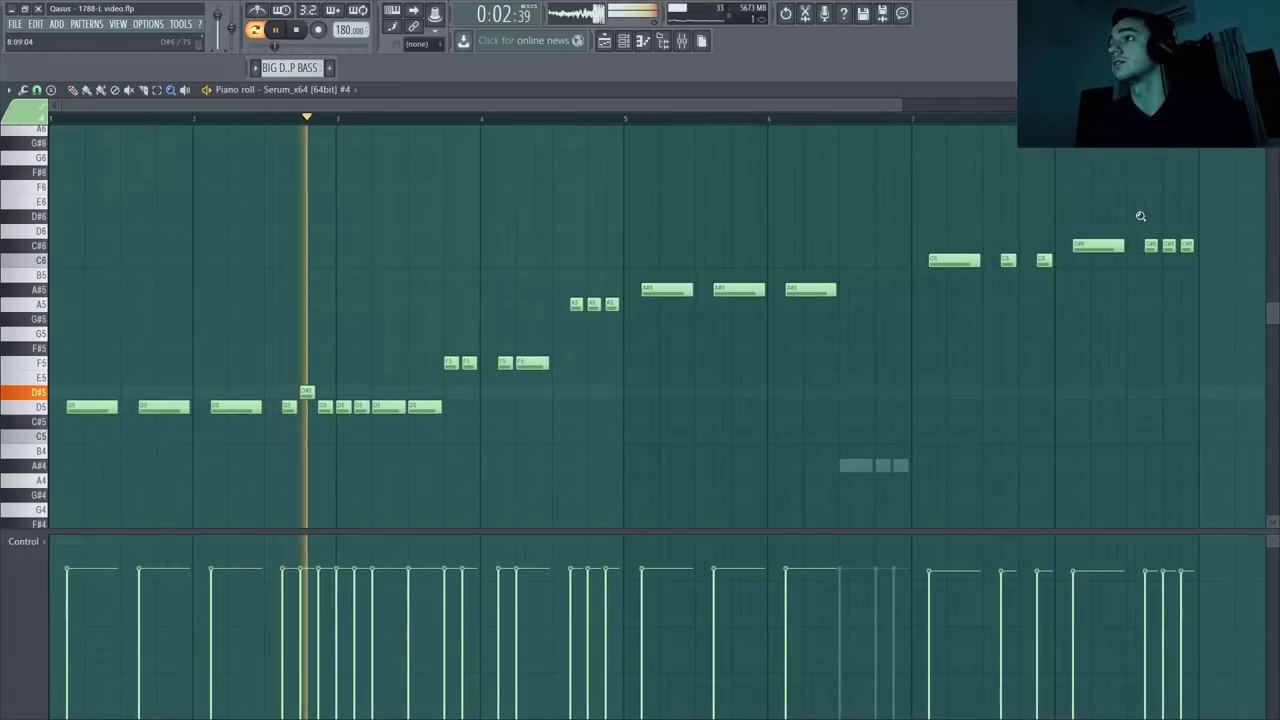
{"action": "key", "text": "space"}
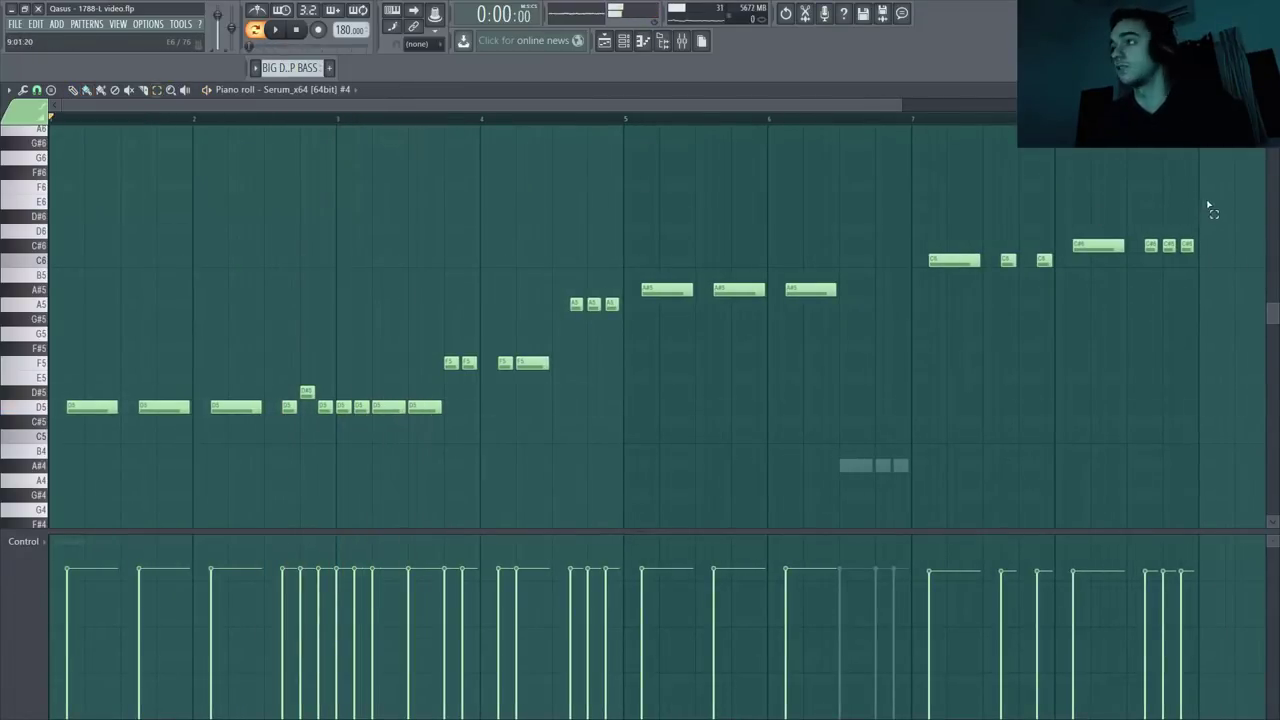
{"action": "key", "text": "ctrl+a"}
{"action": "scroll", "coordinate": [128, 308], "scroll_direction": "down", "scroll_amount": 4}
{"action": "left_click_drag", "start_coordinate": [103, 229], "coordinate": [100, 408]}
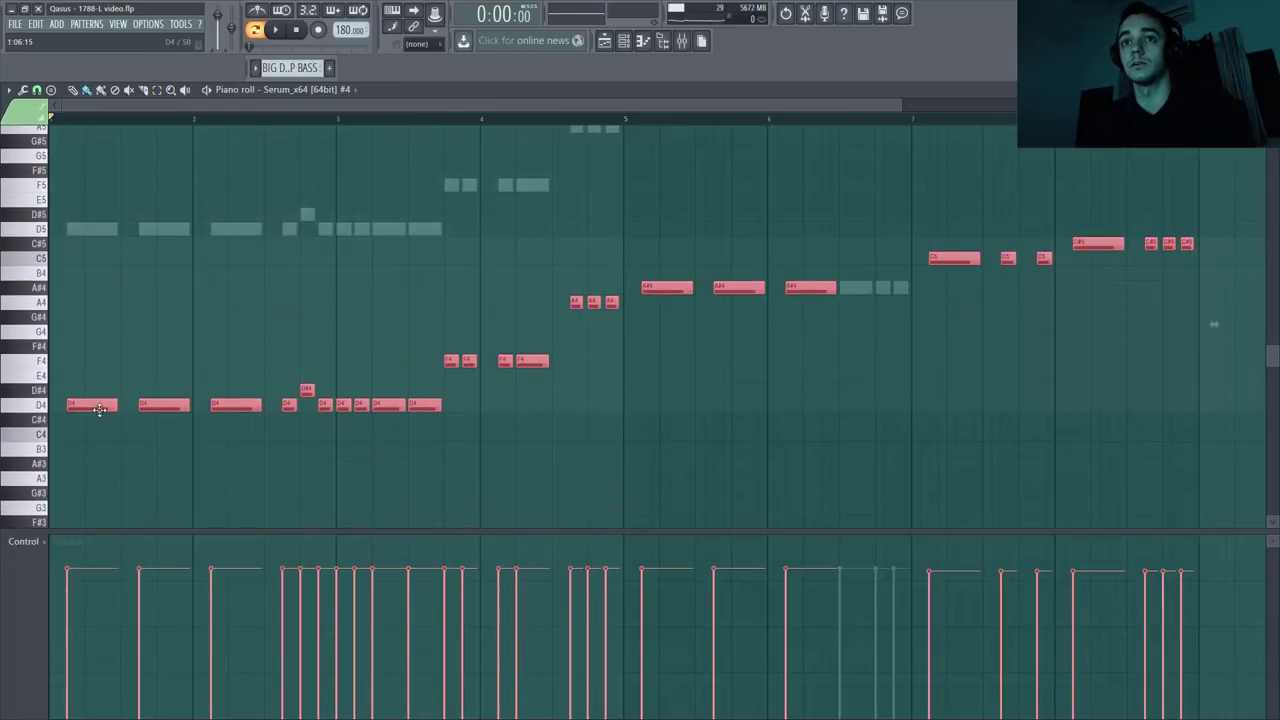
{"action": "key", "text": "space"}
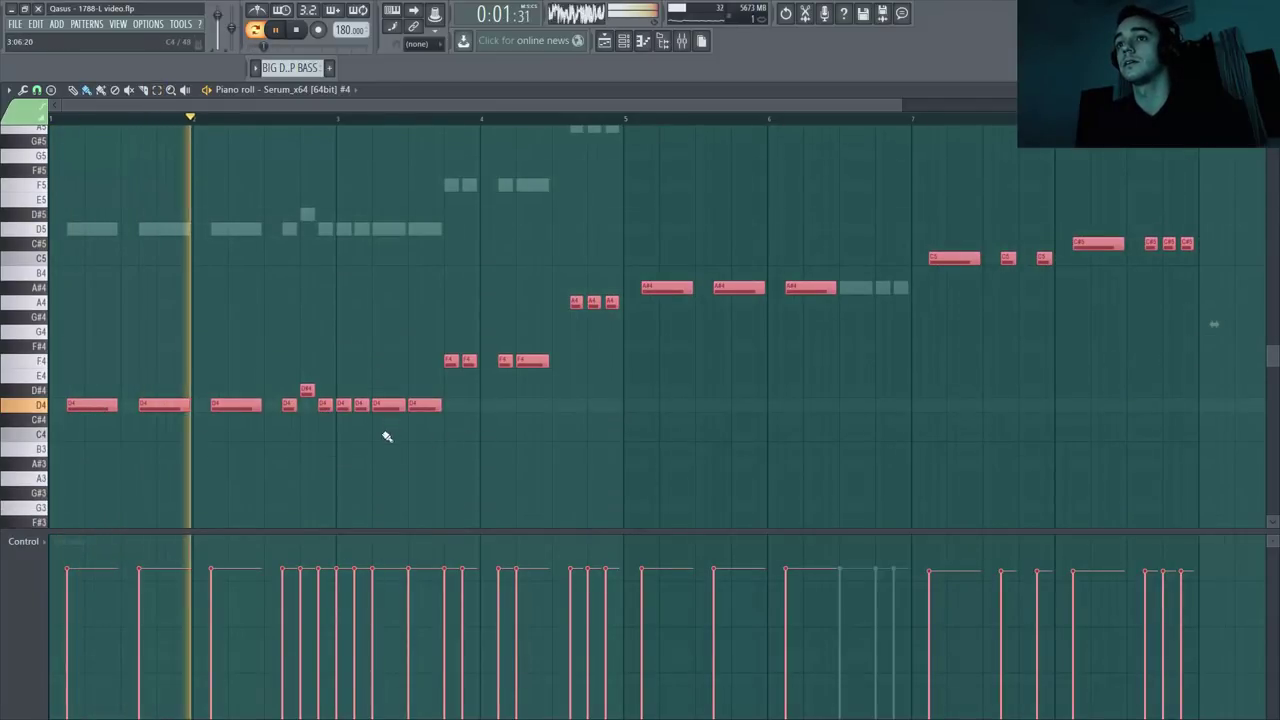
{"action": "left_click", "coordinate": [515, 449]}
{"action": "right_click", "coordinate": [524, 449]}
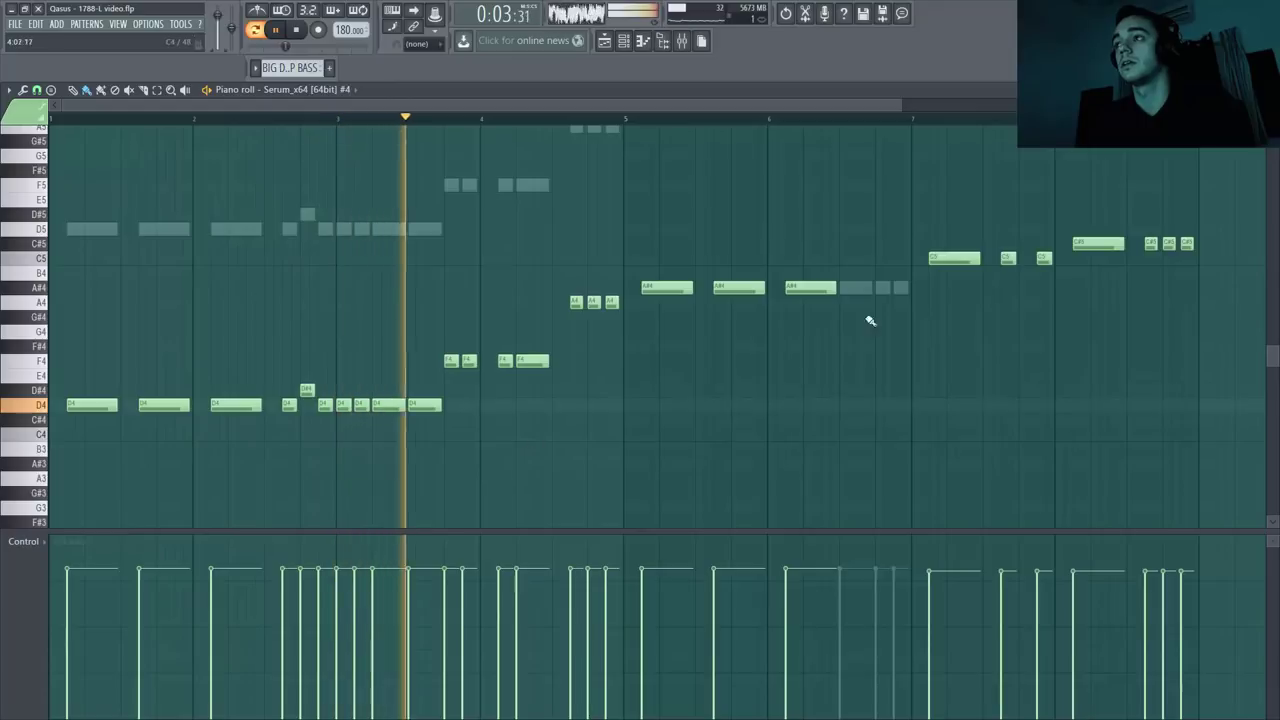
Transpose all notes of Serum_x64 [64bit] #4 down another octave to start on D3 and preview them.
{"action": "key", "text": "e"}
{"action": "key", "text": "ctrl+a"}
{"action": "key", "text": "space"}
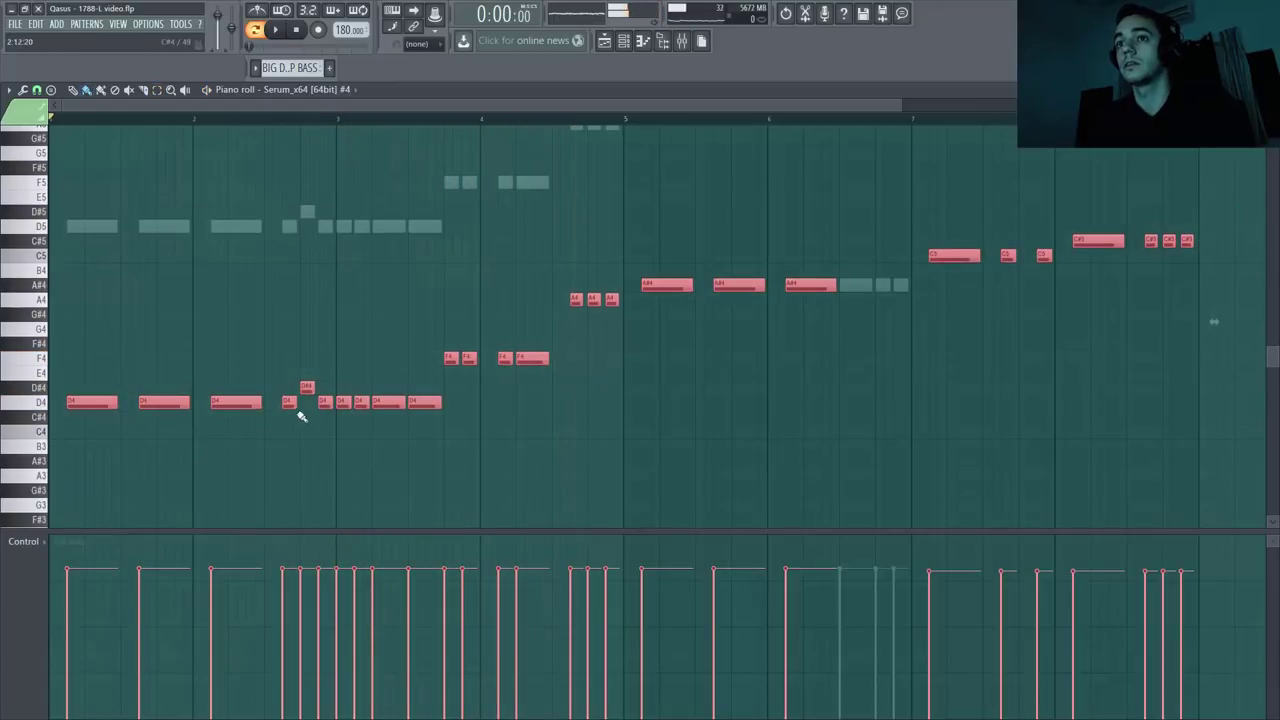
{"action": "scroll", "coordinate": [55, 364], "scroll_direction": "down", "scroll_amount": 4}
{"action": "left_click_drag", "start_coordinate": [101, 228], "coordinate": [100, 411]}
{"action": "key", "text": "space"}
{"action": "key", "text": "space"}
{"action": "left_click", "coordinate": [638, 430]}
{"action": "right_click", "coordinate": [638, 430]}
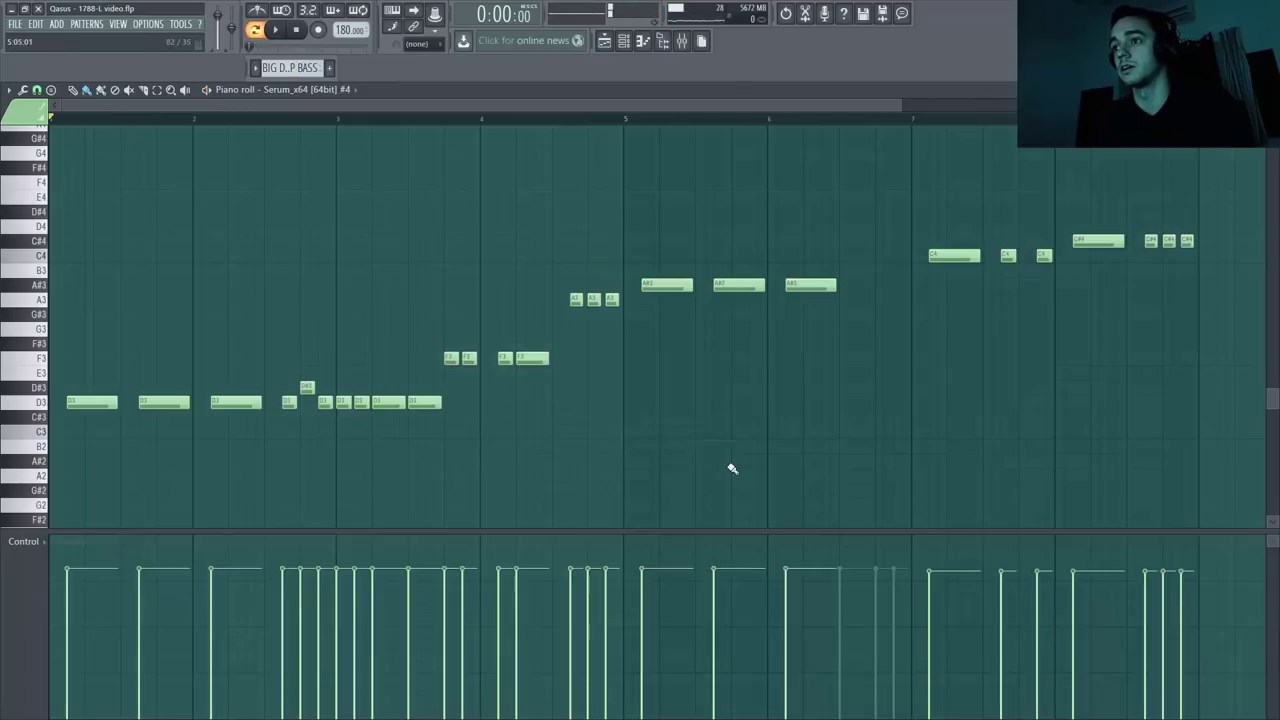
Delete every note of Serum_x64 [64bit] #4 except the three-note D3, D#3, D3 phrase at the end of bar 2.
{"action": "scroll", "coordinate": [742, 464], "scroll_direction": "up", "scroll_amount": 2}
{"action": "scroll", "coordinate": [743, 458], "scroll_direction": "down", "scroll_amount": 1}
{"action": "key", "text": "space"}
{"action": "scroll", "coordinate": [297, 380], "scroll_direction": "down", "scroll_amount": 2}
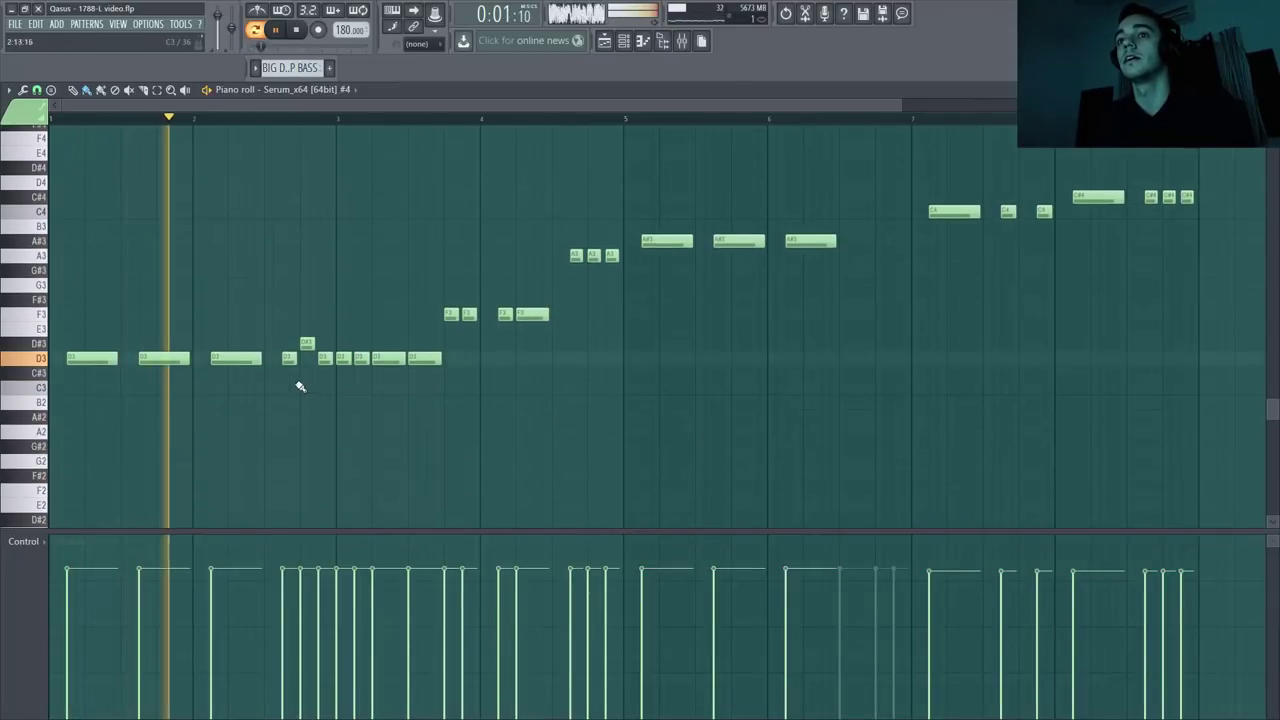
{"action": "left_click_drag", "start_coordinate": [163, 380], "coordinate": [12, 415]}
{"action": "key", "text": "Delete"}
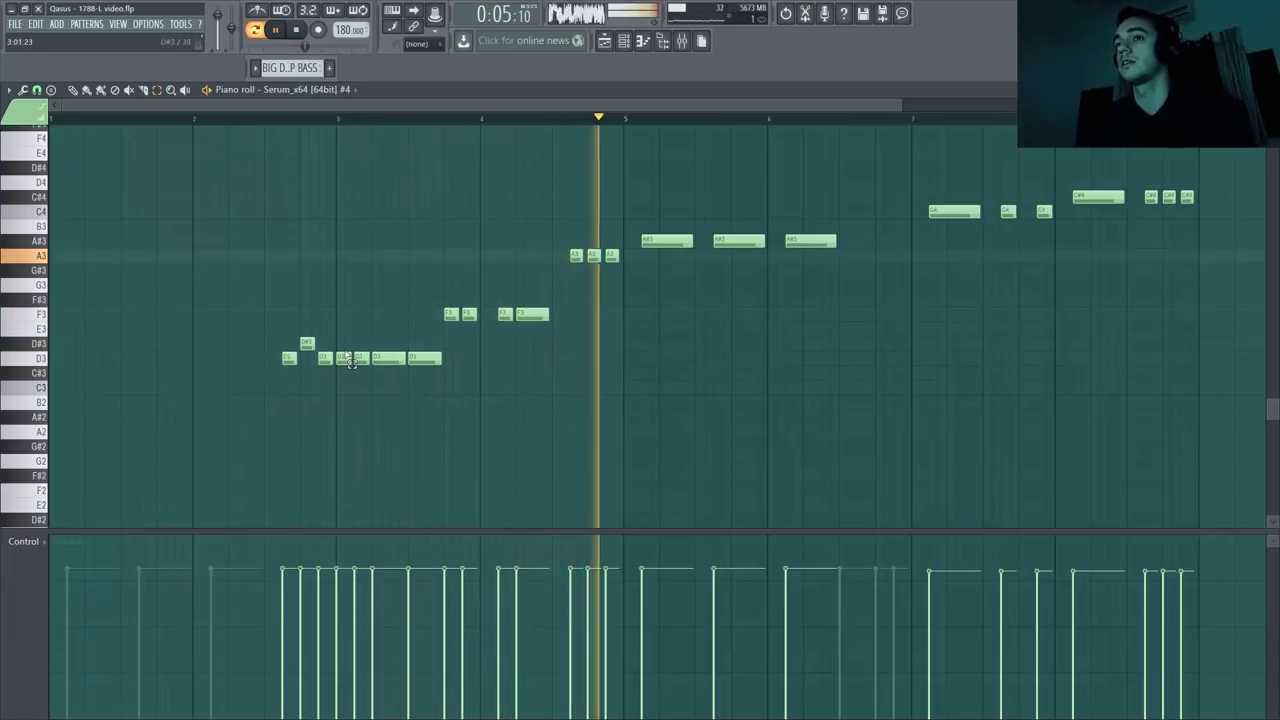
{"action": "left_click_drag", "start_coordinate": [347, 191], "coordinate": [876, 430]}
{"action": "key", "text": "Delete"}
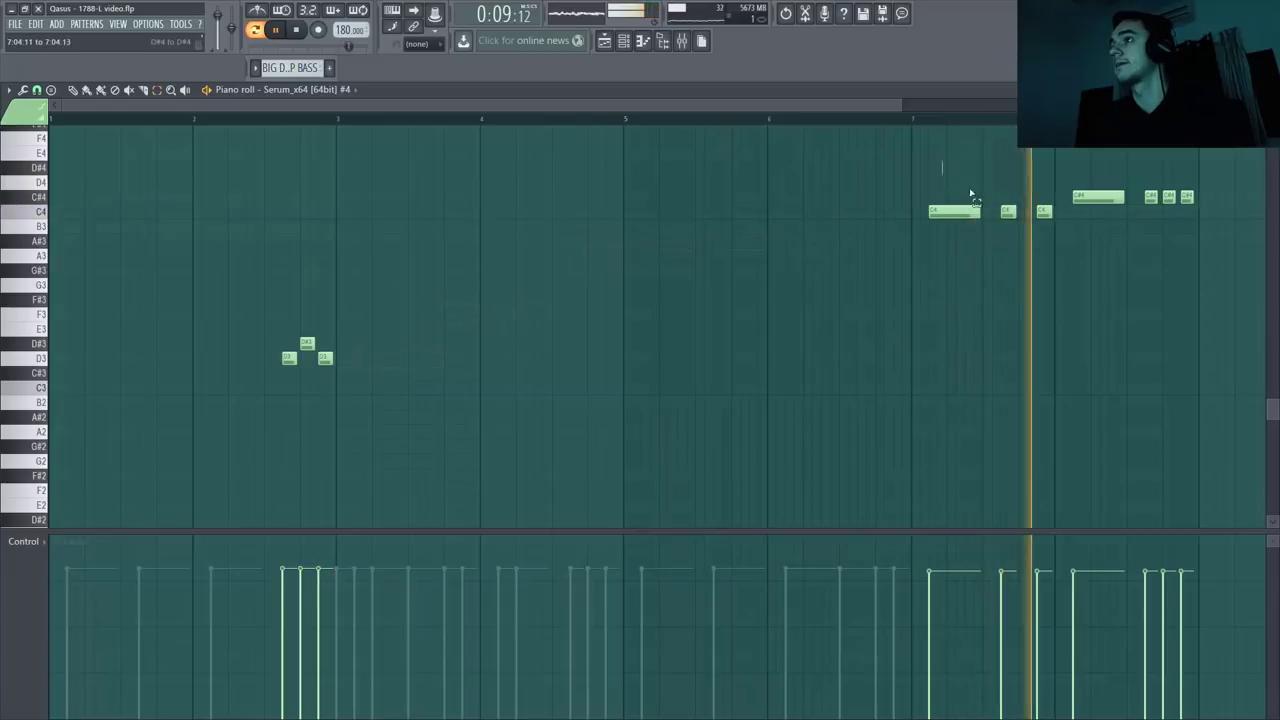
{"action": "left_click_drag", "start_coordinate": [920, 185], "coordinate": [1272, 270]}
{"action": "key", "text": "Delete"}
Play the three-note phrase from the middle of bar 2, close the piano roll and listen again from the channel rack.
{"action": "key", "text": "space"}
{"action": "left_click_drag", "start_coordinate": [660, 106], "coordinate": [430, 108]}
{"action": "left_click", "coordinate": [264, 119]}
{"action": "key", "text": "space"}
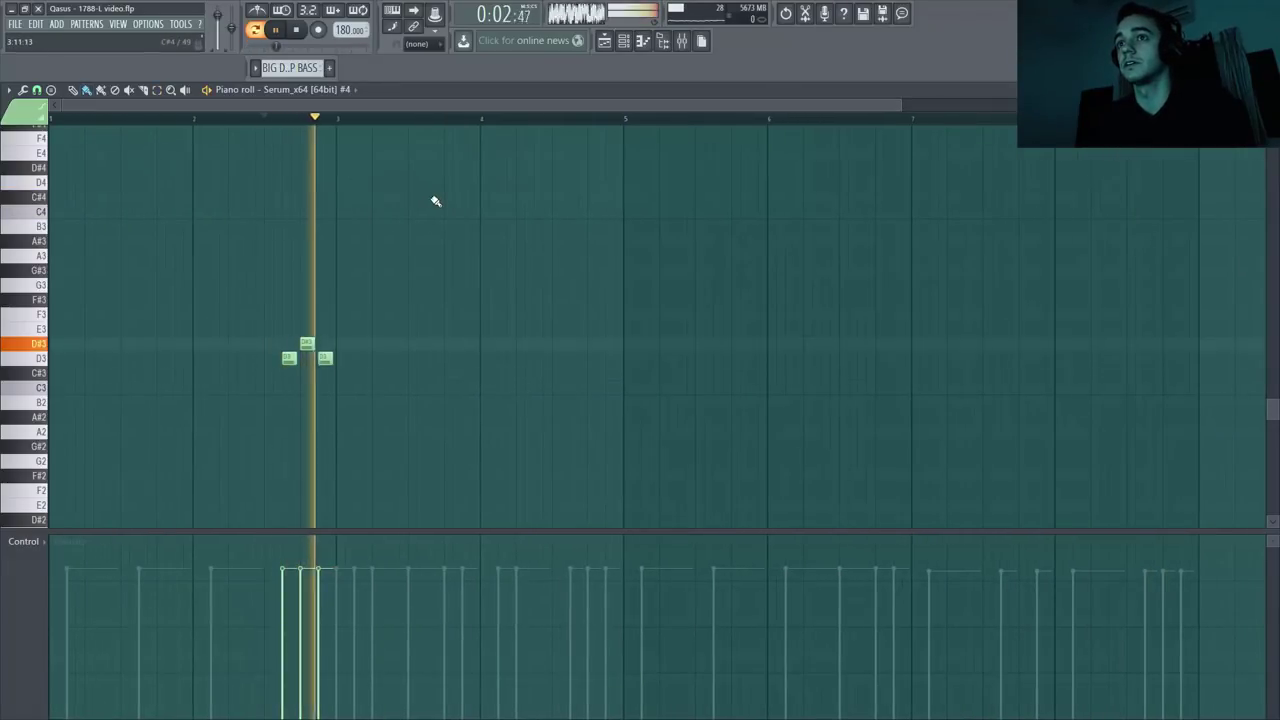
{"action": "key", "text": "space"}
{"action": "key", "text": "space"}
{"action": "left_click", "coordinate": [1270, 90]}
{"action": "key", "text": "space"}
{"action": "key", "text": "space"}
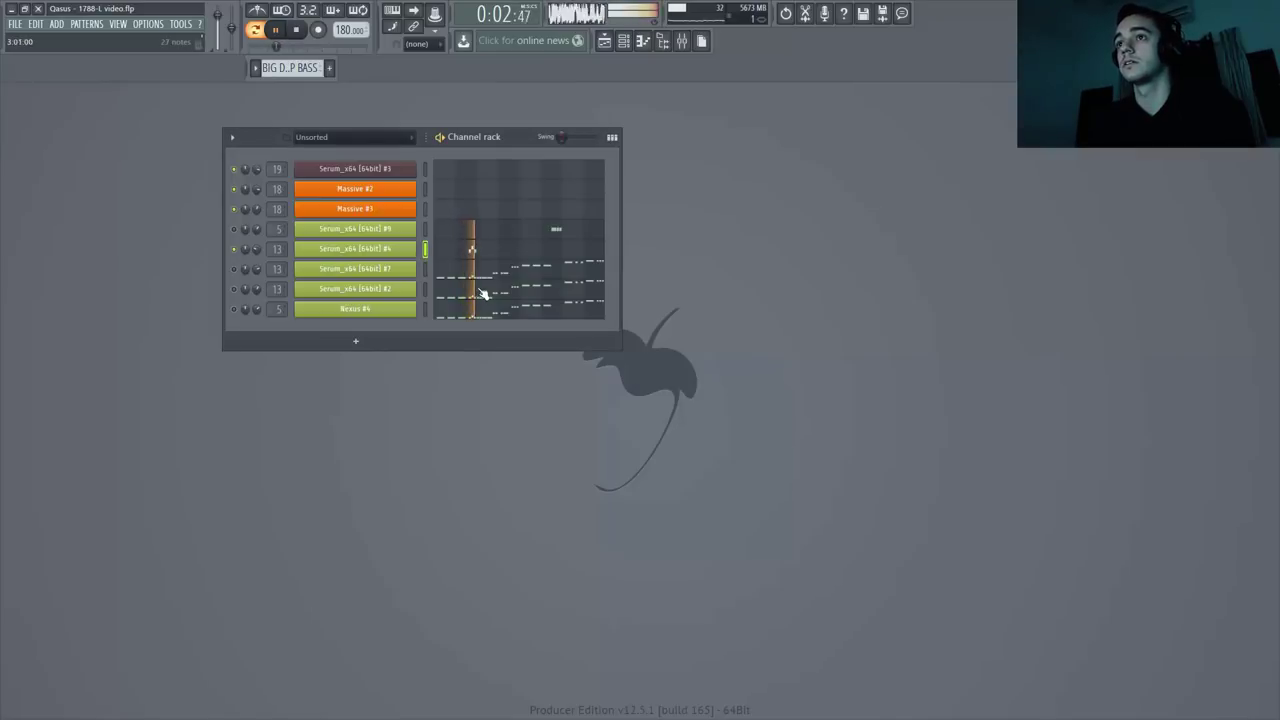
{"action": "key", "text": "space"}
Delete the D5, D#5, D5 phrase at the end of bar 2 from Serum_x64 [64bit] #7 and close its piano roll.
{"action": "left_click", "coordinate": [491, 277]}
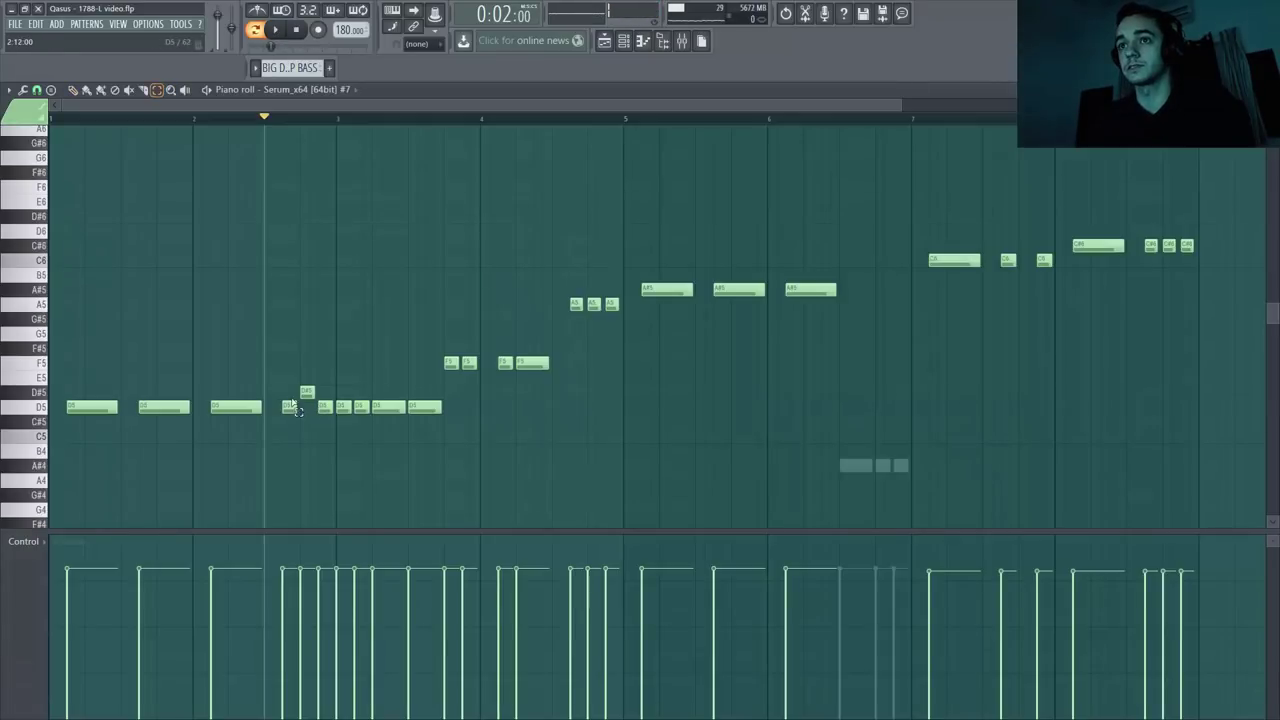
{"action": "left_click_drag", "start_coordinate": [286, 372], "coordinate": [323, 422]}
{"action": "key", "text": "Delete"}
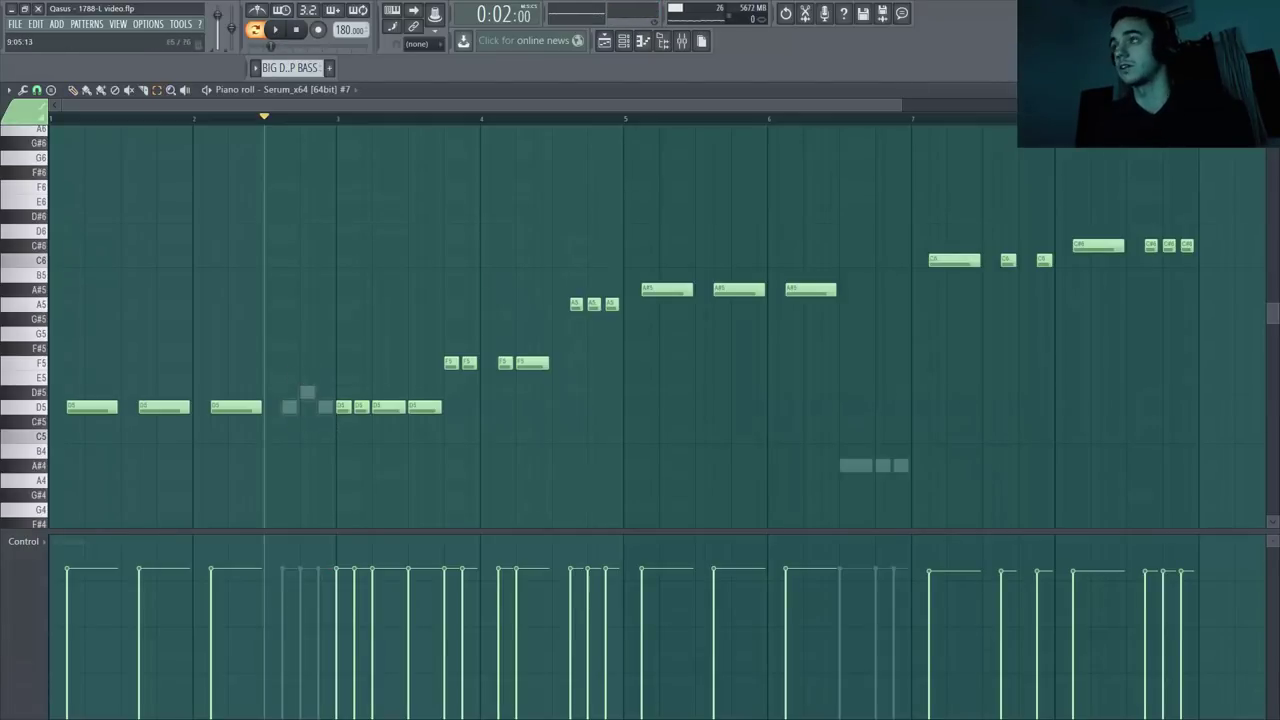
{"action": "key", "text": "F7"}
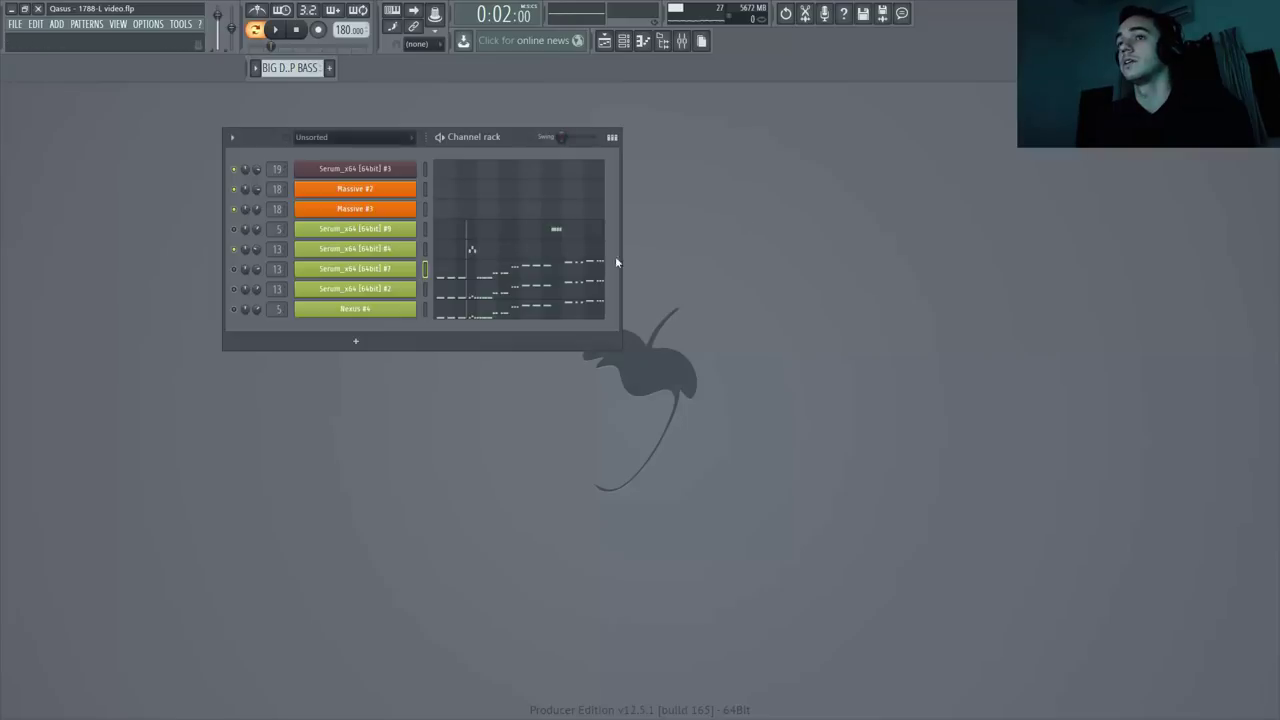
Copy the trimmed Serum_x64 [64bit] #7 melody and paste it into the Serum_x64 [64bit] #2 and Nexus #4 channels.
{"action": "right_click", "coordinate": [394, 281]}
{"action": "left_click", "coordinate": [397, 289]}
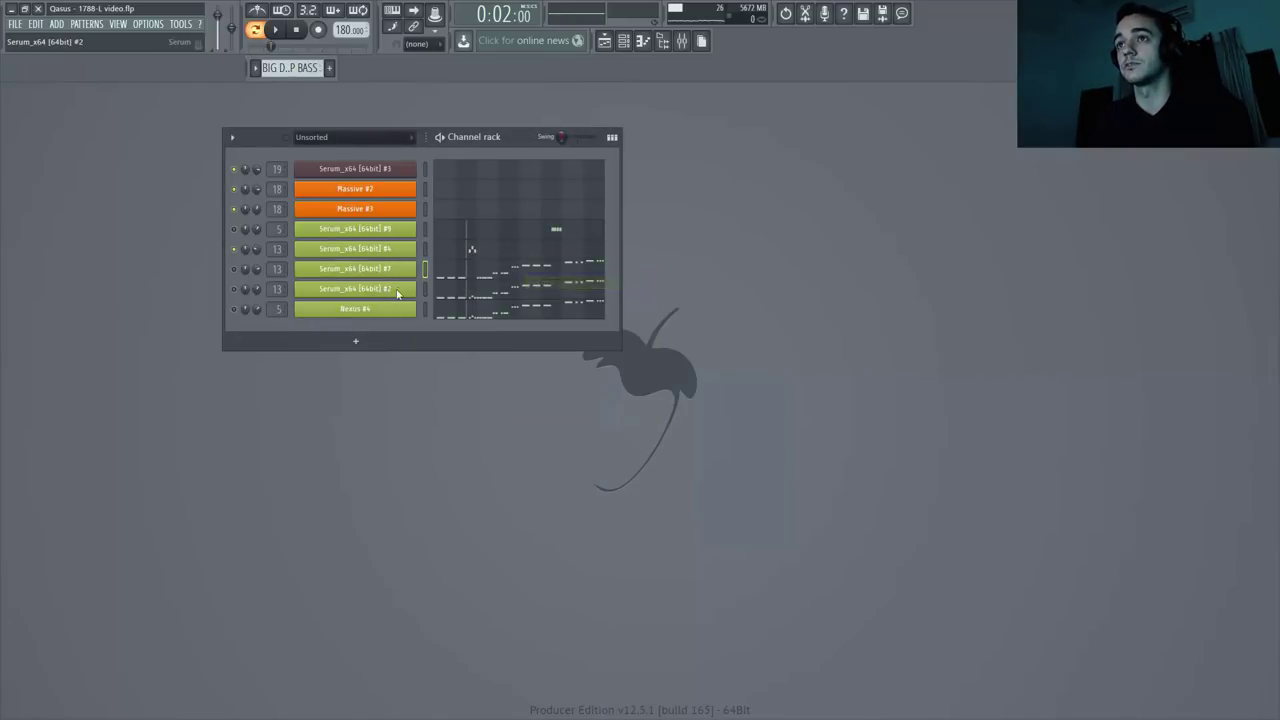
{"action": "right_click", "coordinate": [397, 289]}
{"action": "left_click", "coordinate": [535, 316]}
{"action": "right_click", "coordinate": [400, 310]}
{"action": "left_click", "coordinate": [540, 333]}
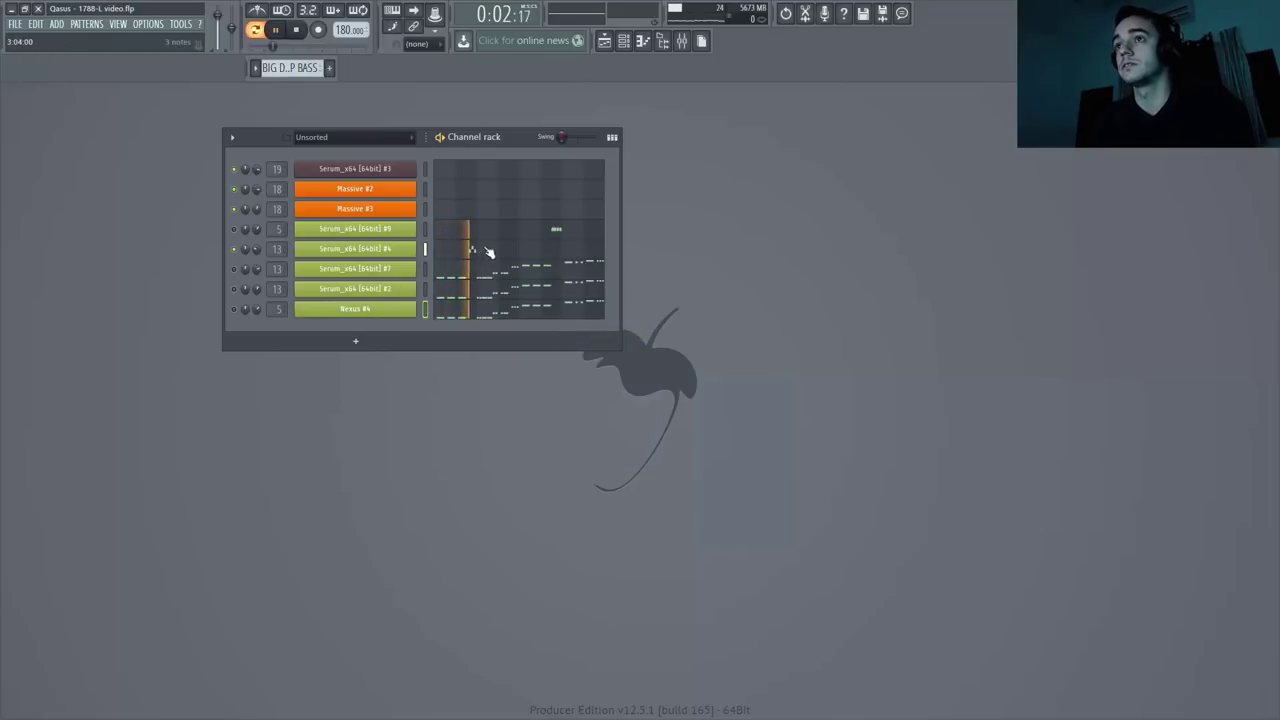
Open the notes of Serum_x64 [64bit] #9, play its phrase from bar 6, close the piano roll and stop playback.
{"action": "double_click", "coordinate": [582, 234]}
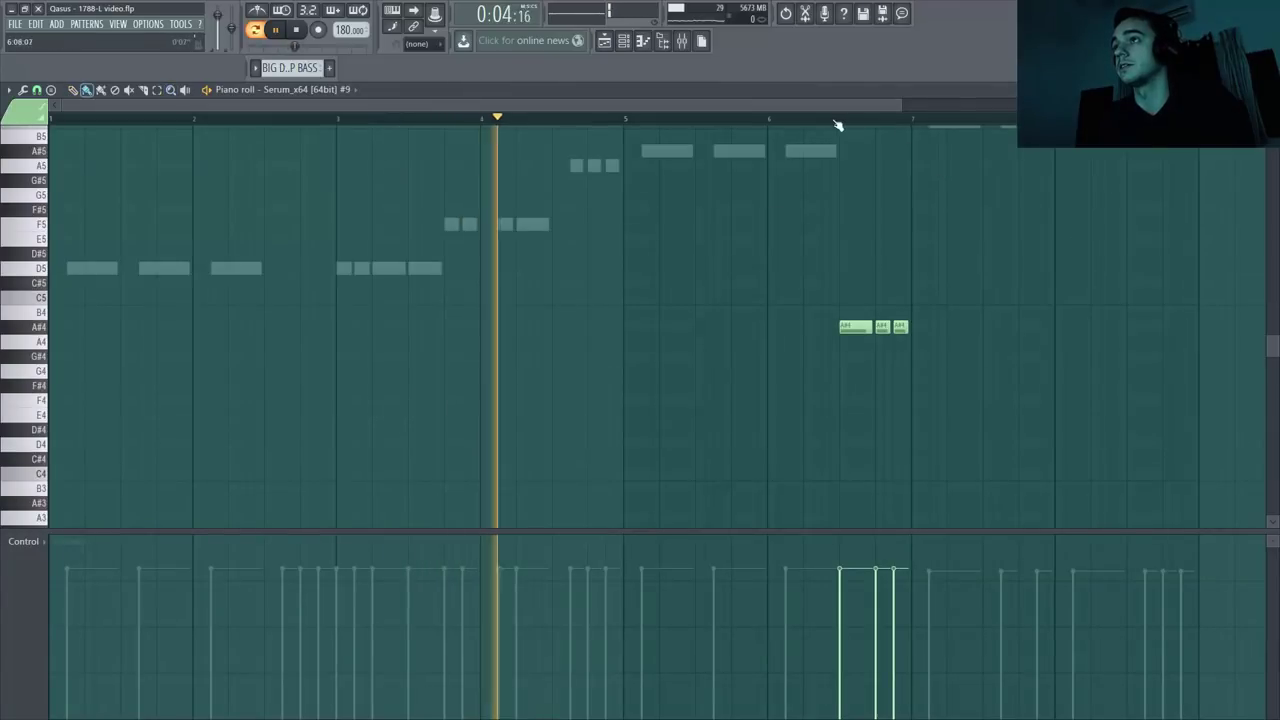
{"action": "left_click", "coordinate": [788, 118]}
{"action": "key", "text": "Escape"}
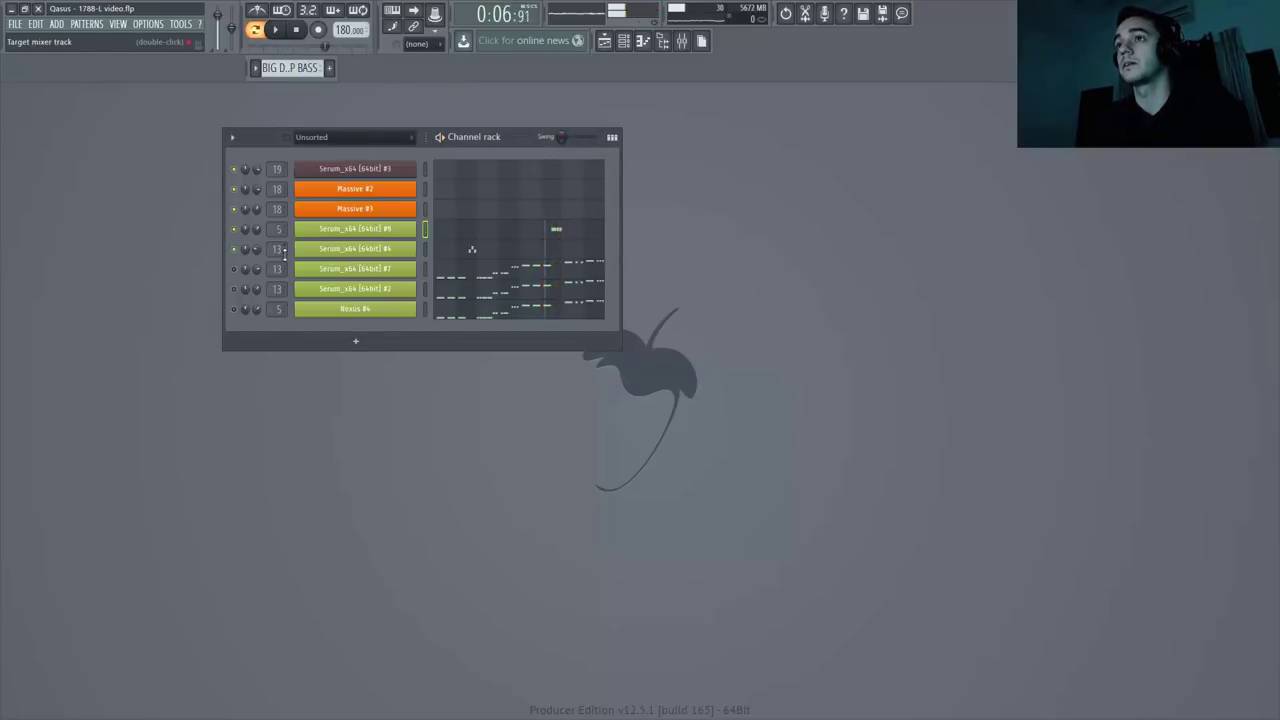
{"action": "key", "text": "space"}
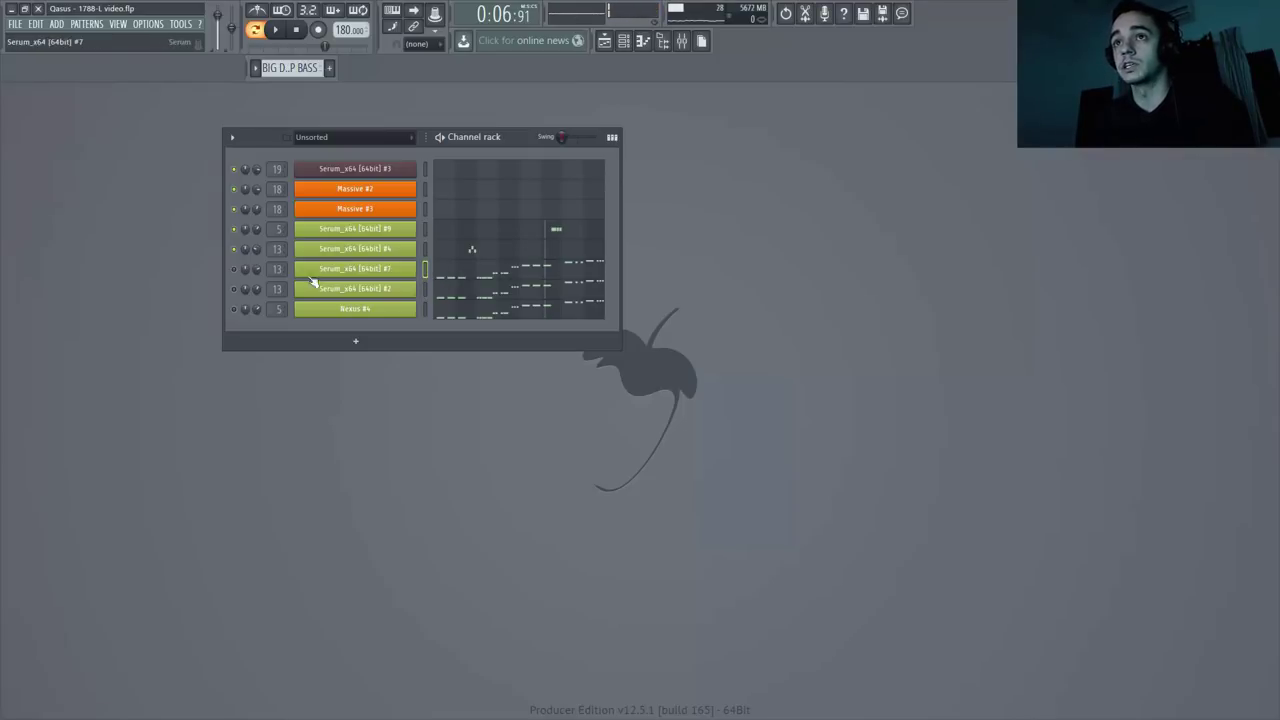
Open the notes of Serum_x64 [64bit] #7 and transpose the whole melody down one octave to start on D4.
{"action": "left_click", "coordinate": [480, 284]}
{"action": "key", "text": "space"}
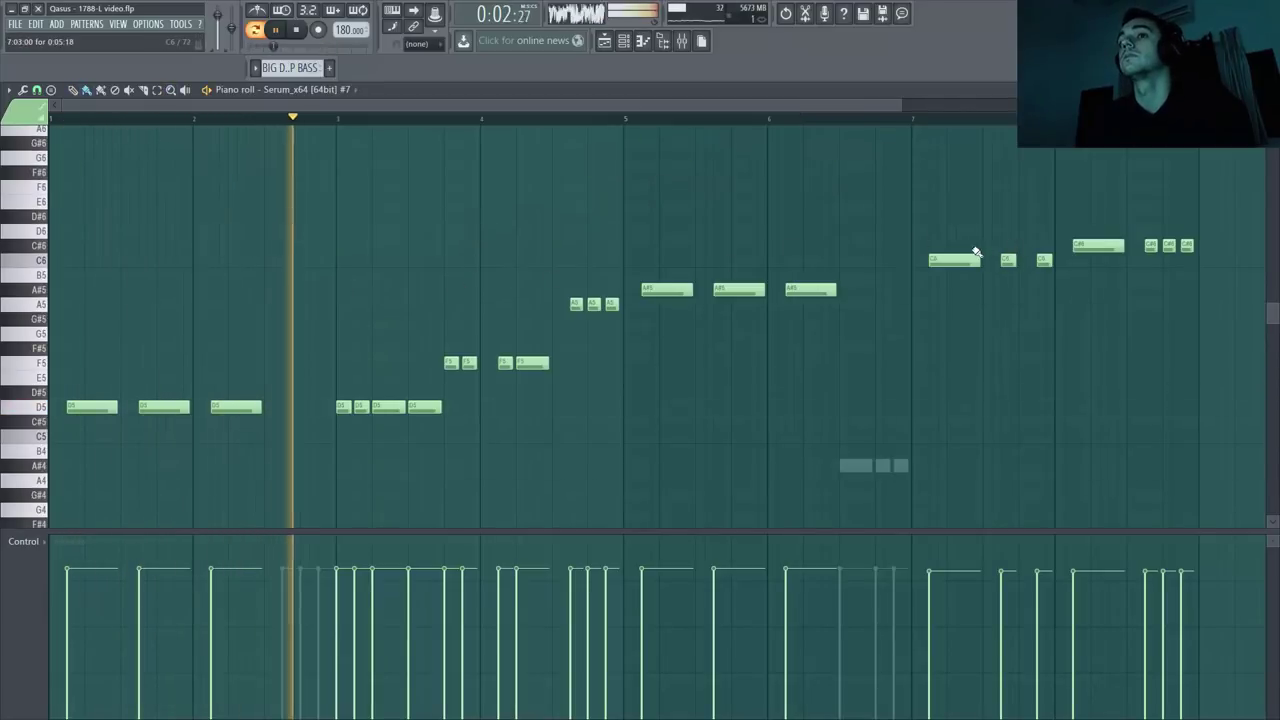
{"action": "key", "text": "ctrl+a"}
{"action": "left_click_drag", "start_coordinate": [3, 571], "coordinate": [5, 569]}
{"action": "scroll", "coordinate": [174, 398], "scroll_direction": "down", "scroll_amount": 3}
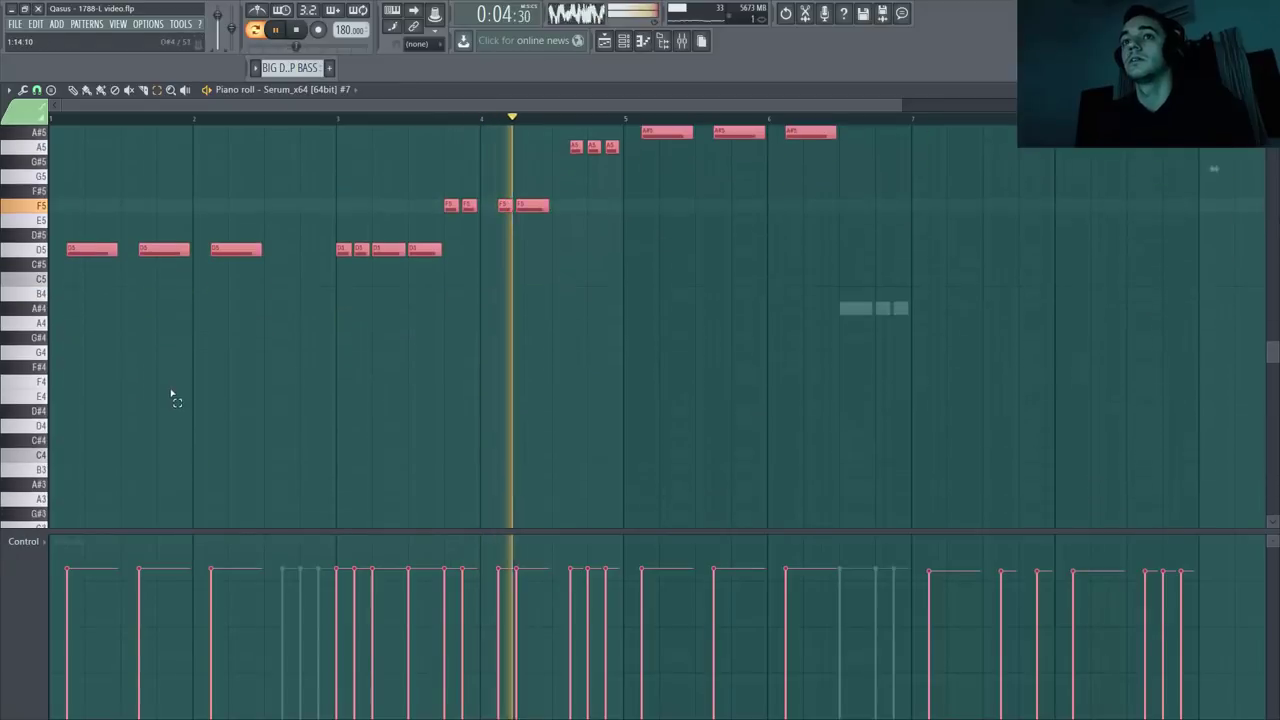
{"action": "key", "text": "space"}
{"action": "left_click_drag", "start_coordinate": [92, 247], "coordinate": [277, 478]}
{"action": "key", "text": "ctrl+d"}
{"action": "key", "text": "space"}
Delete every note of Serum_x64 [64bit] #7 except the D4 and F4 phrase in bars 3 and 4.
{"action": "key", "text": "Delete"}
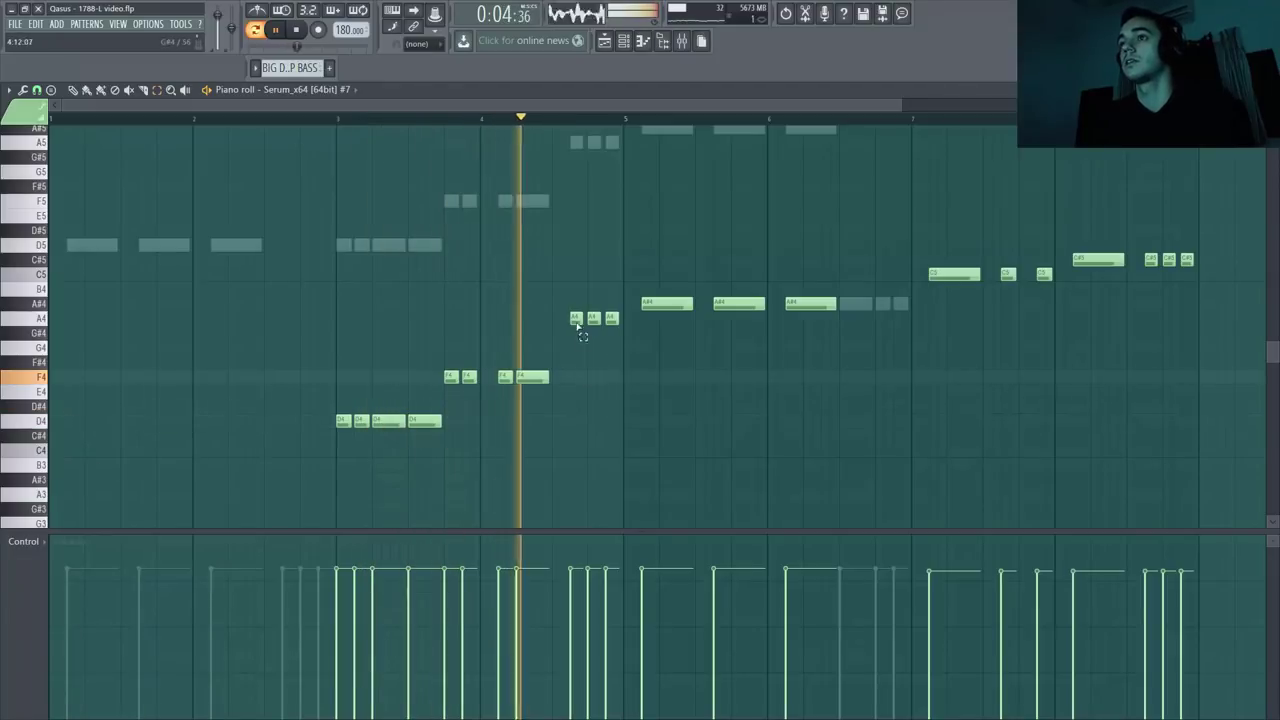
{"action": "left_click_drag", "start_coordinate": [560, 298], "coordinate": [627, 358]}
{"action": "key", "text": "Delete"}
{"action": "left_click_drag", "start_coordinate": [646, 254], "coordinate": [800, 370]}
{"action": "key", "text": "Delete"}
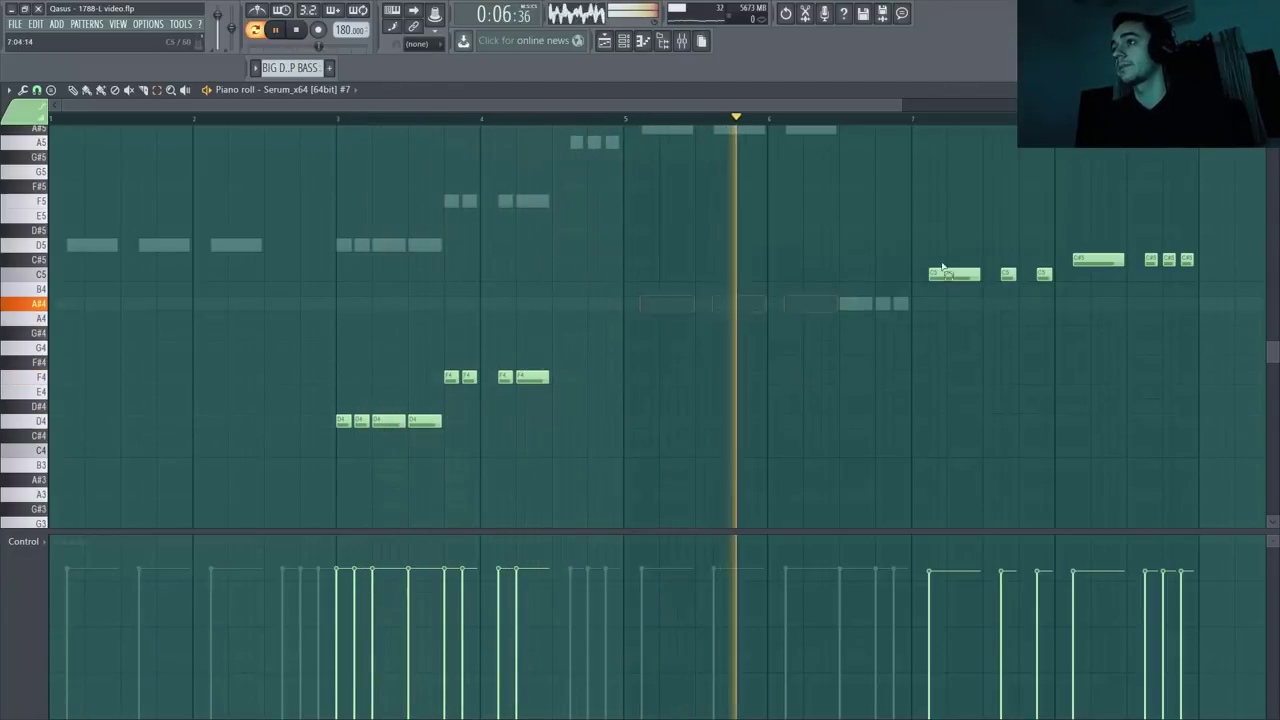
{"action": "left_click_drag", "start_coordinate": [908, 208], "coordinate": [1220, 357]}
{"action": "key", "text": "Delete"}
{"action": "key", "text": "space"}
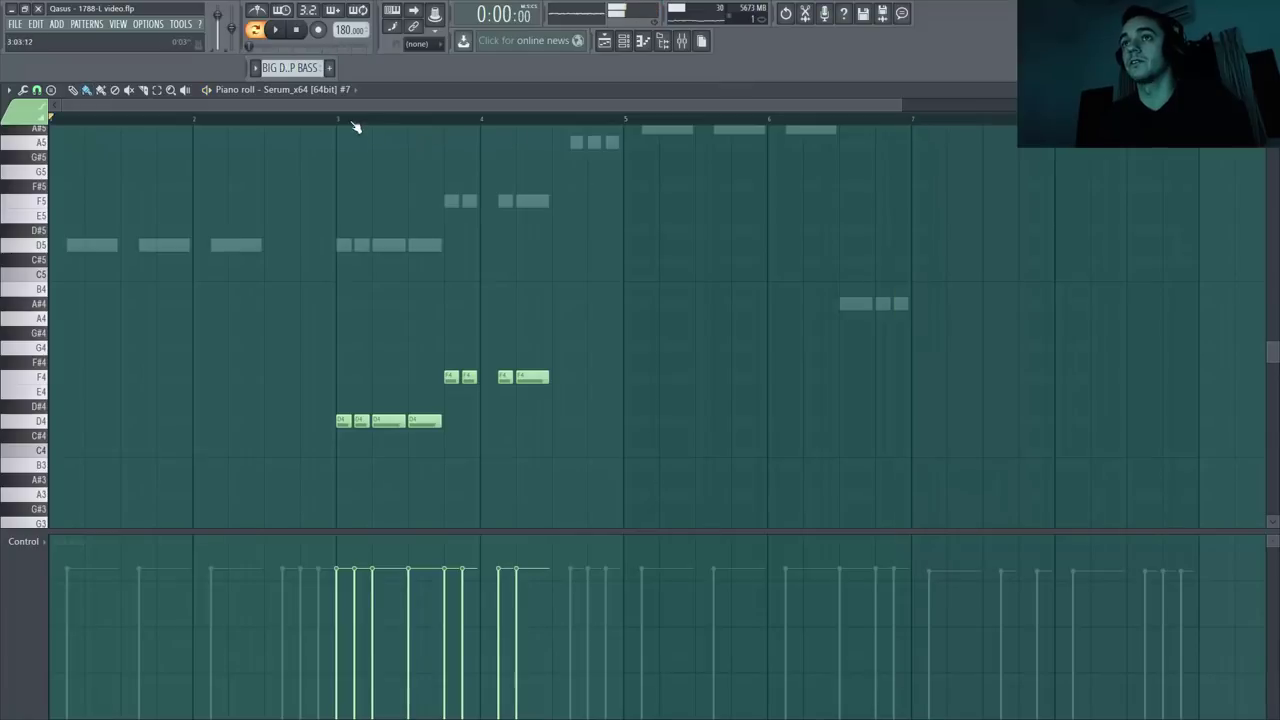
Play the D4 and F4 phrase of Serum_x64 [64bit] #7 from bar 3, close the piano roll and stop playback.
{"action": "left_click", "coordinate": [348, 119]}
{"action": "key", "text": "space"}
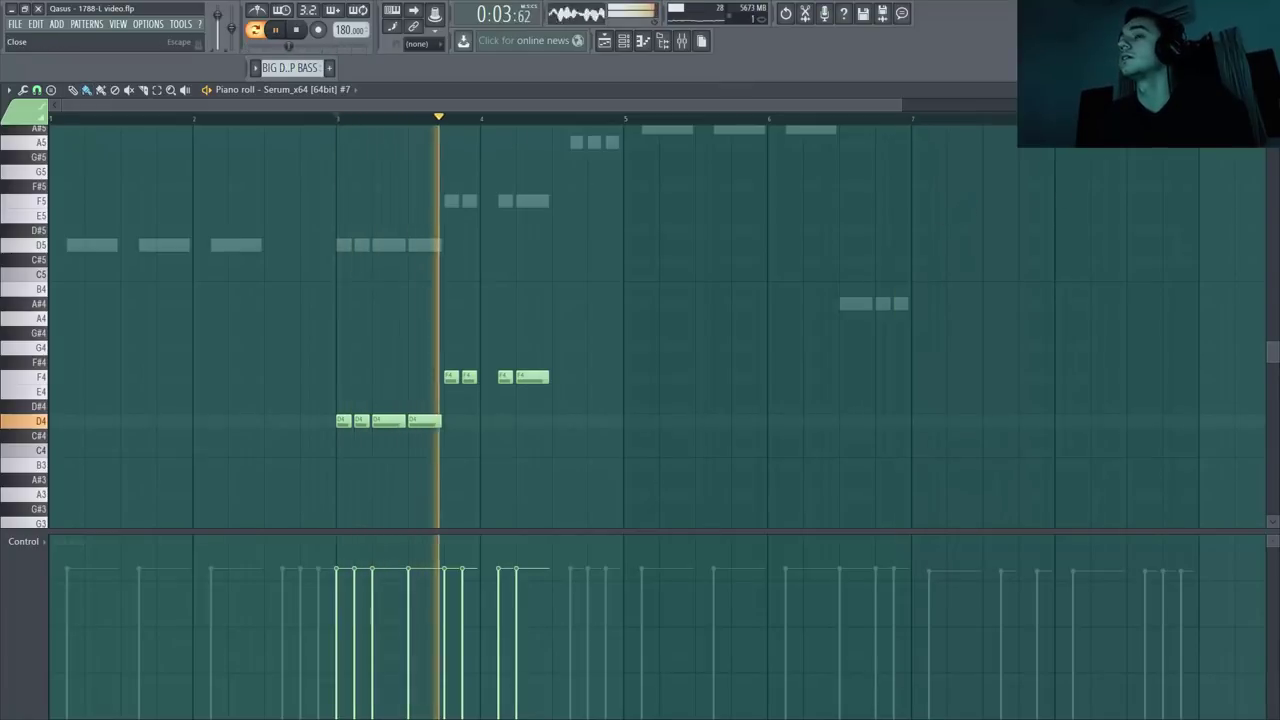
{"action": "key", "text": "F7"}
{"action": "key", "text": "space"}
Delete the D5 and F5 notes in bars 3 and 4 from Serum_x64 [64bit] #2 and close its piano roll.
{"action": "left_click", "coordinate": [492, 299]}
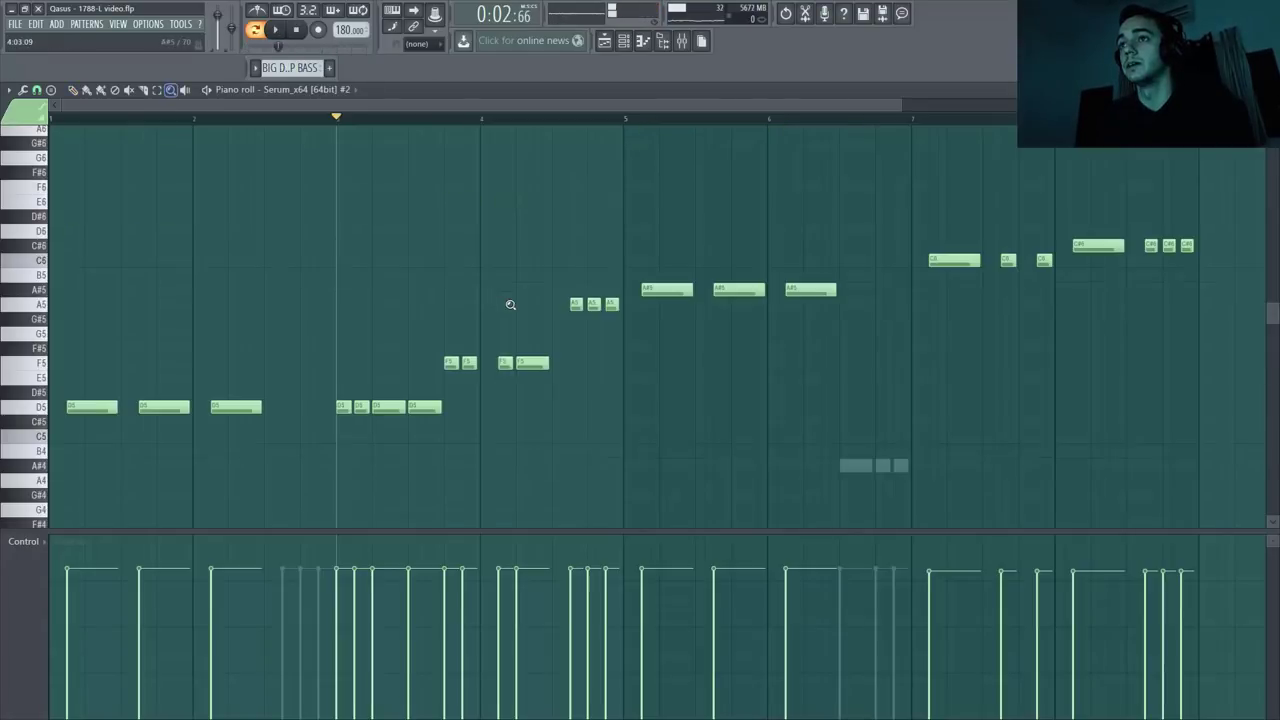
{"action": "left_click_drag", "start_coordinate": [340, 355], "coordinate": [566, 448]}
{"action": "key", "text": "Delete"}
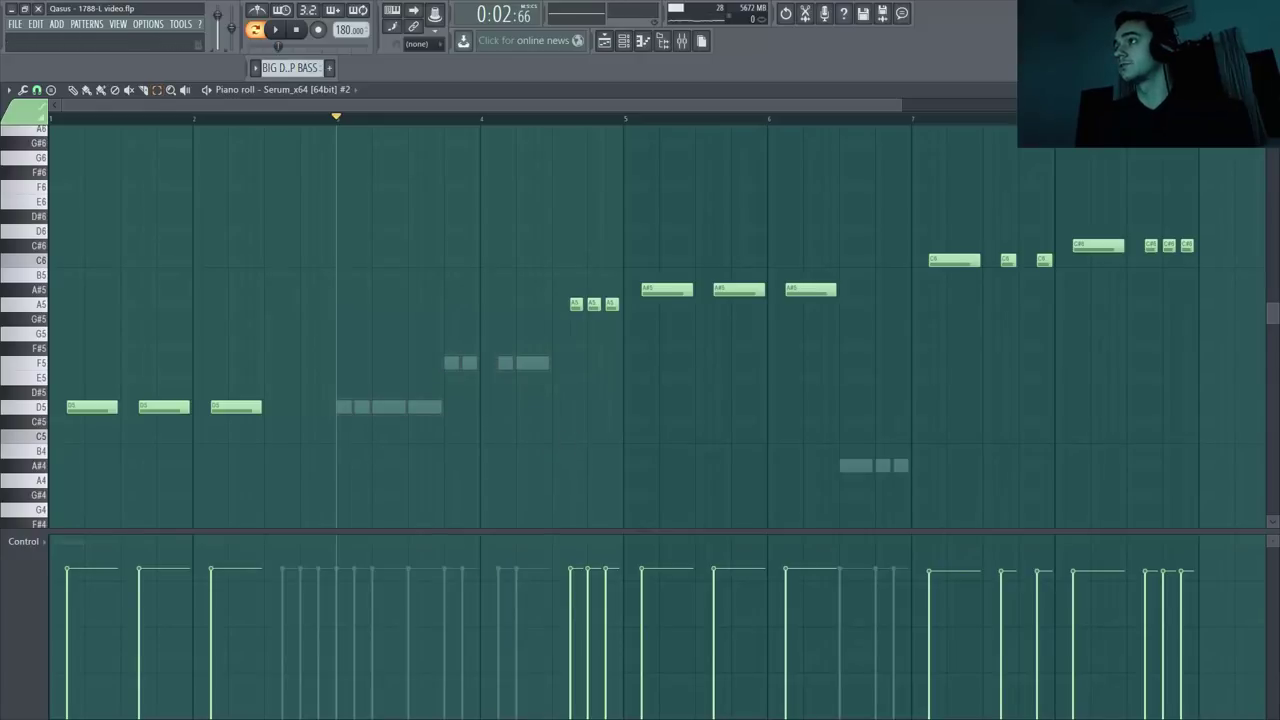
{"action": "key", "text": "F7"}
Open the notes of Nexus #4, delete the D5 and F5 notes in bars 3 and 4, and close the piano roll.
{"action": "left_click", "coordinate": [478, 318]}
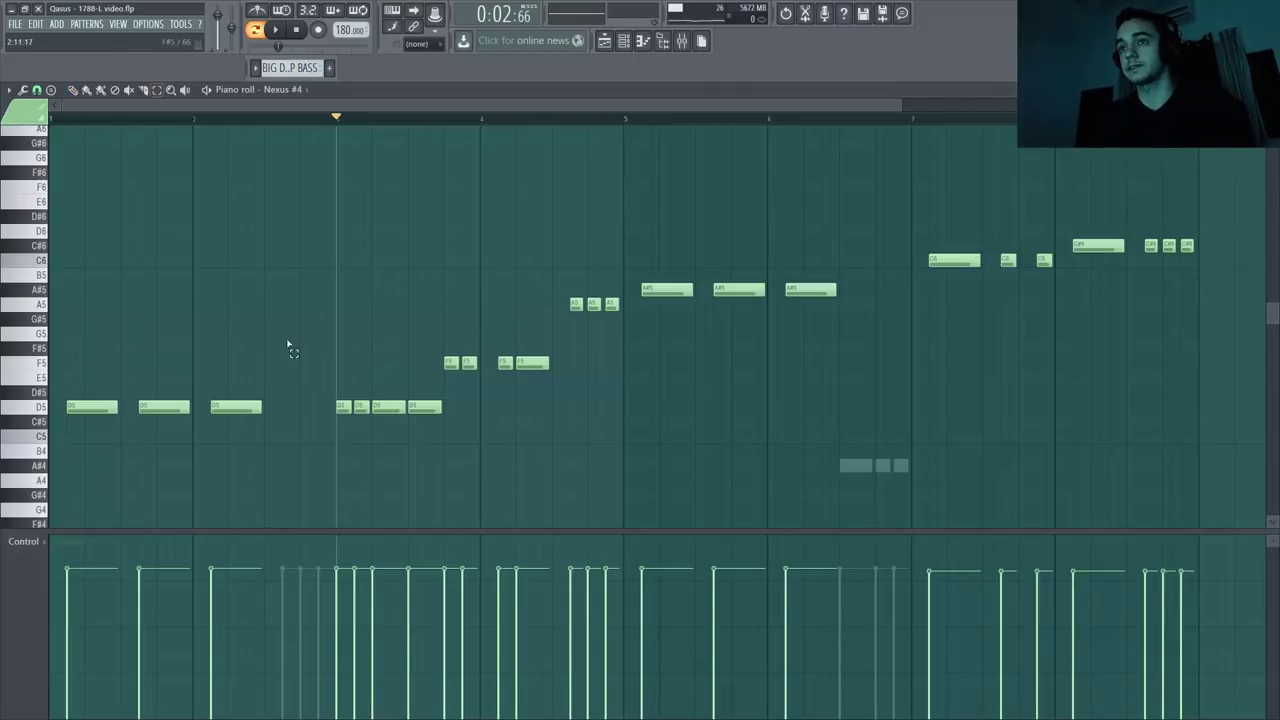
{"action": "left_click_drag", "start_coordinate": [288, 346], "coordinate": [579, 480]}
{"action": "key", "text": "Delete"}
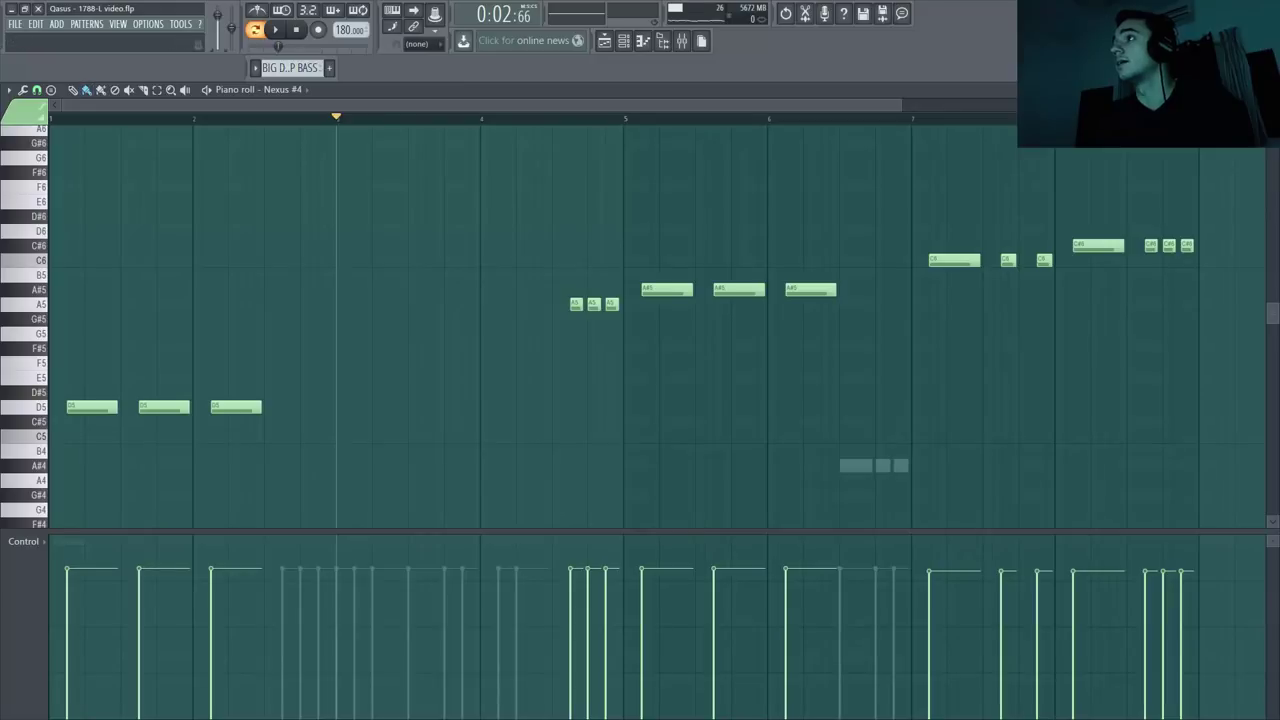
{"action": "left_click", "coordinate": [1271, 90]}
Play the split pattern, examine the remaining notes of Serum_x64 [64bit] #2 in its piano roll and stop playback.
{"action": "key", "text": "space"}
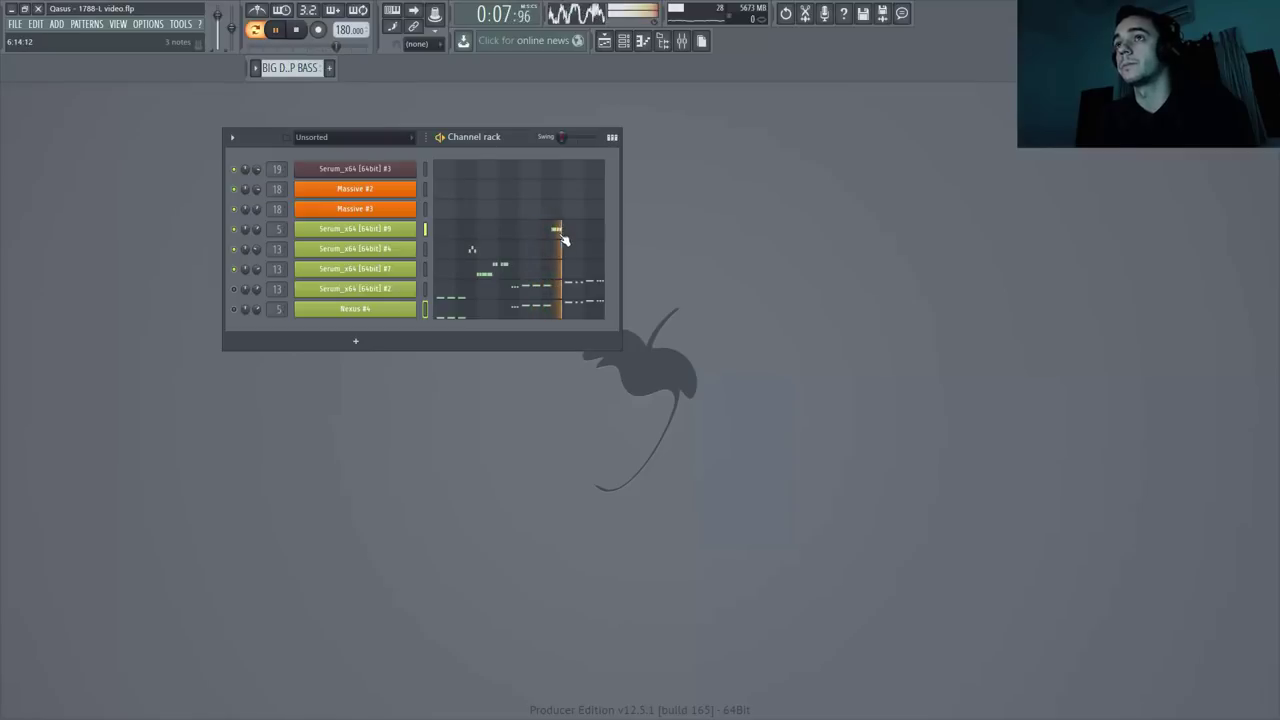
{"action": "key", "text": "space"}
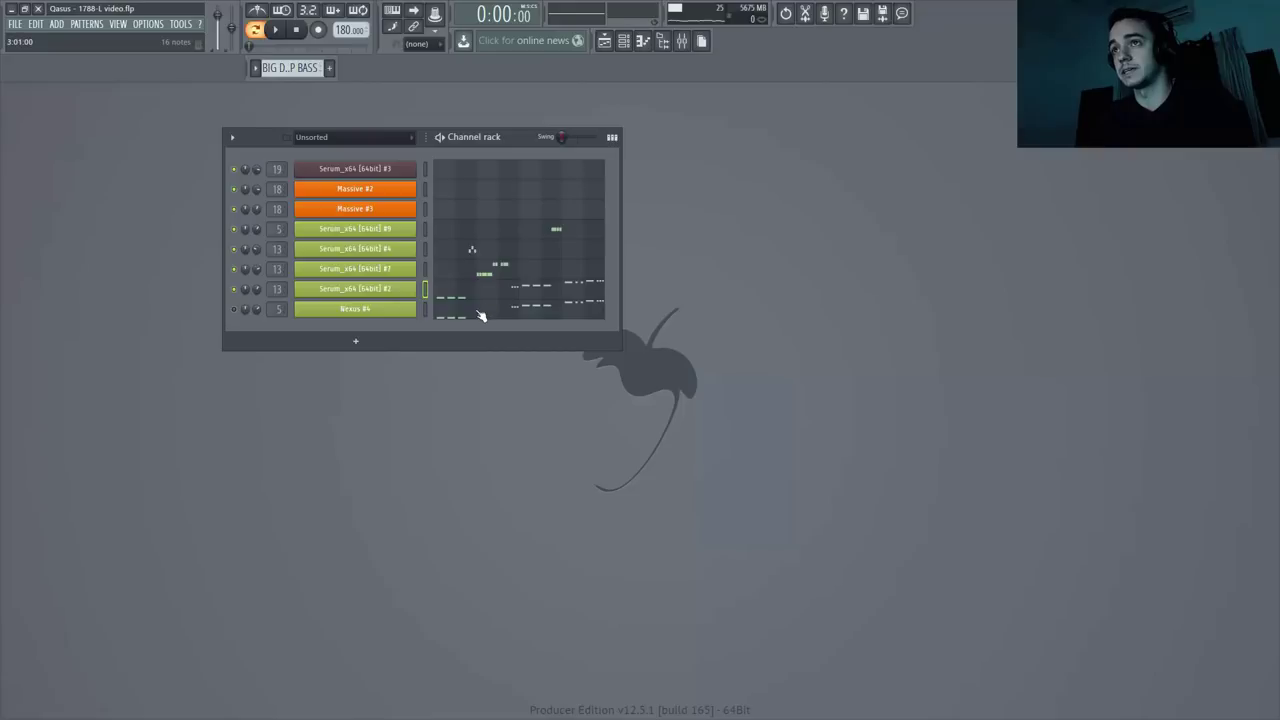
{"action": "key", "text": "space"}
{"action": "left_click", "coordinate": [492, 300]}
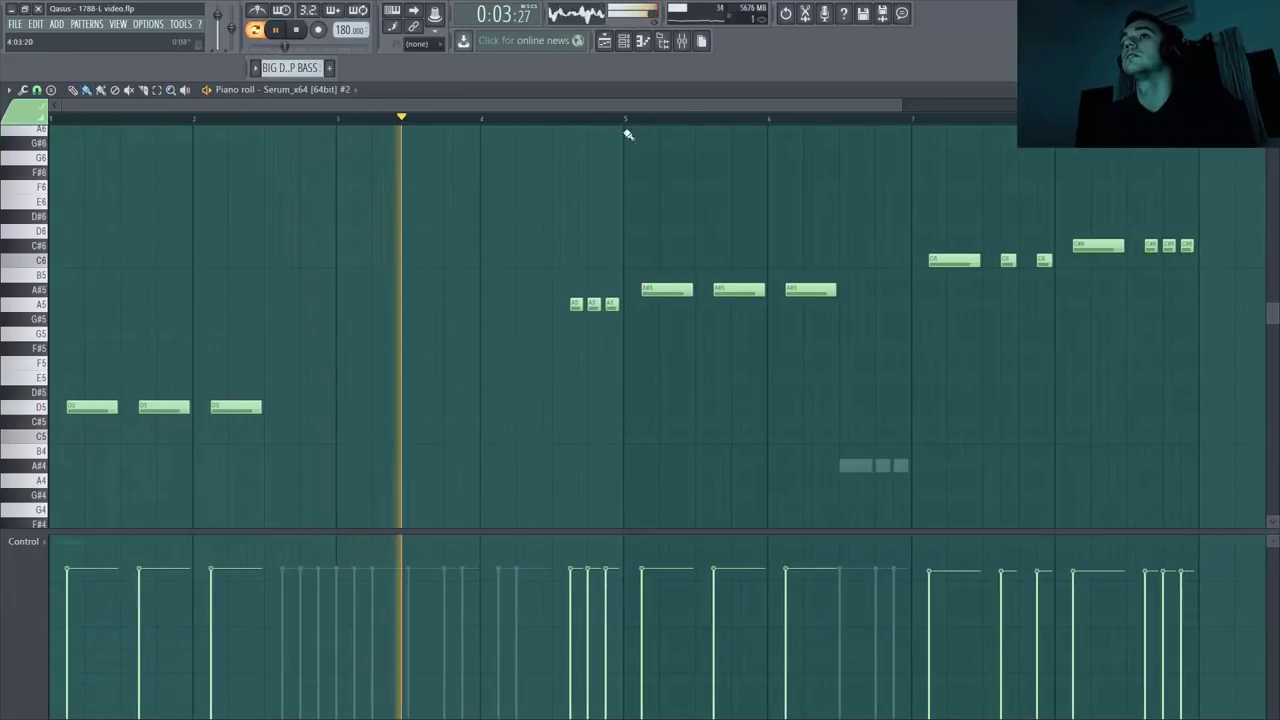
{"action": "left_click_drag", "start_coordinate": [903, 104], "coordinate": [1071, 110]}
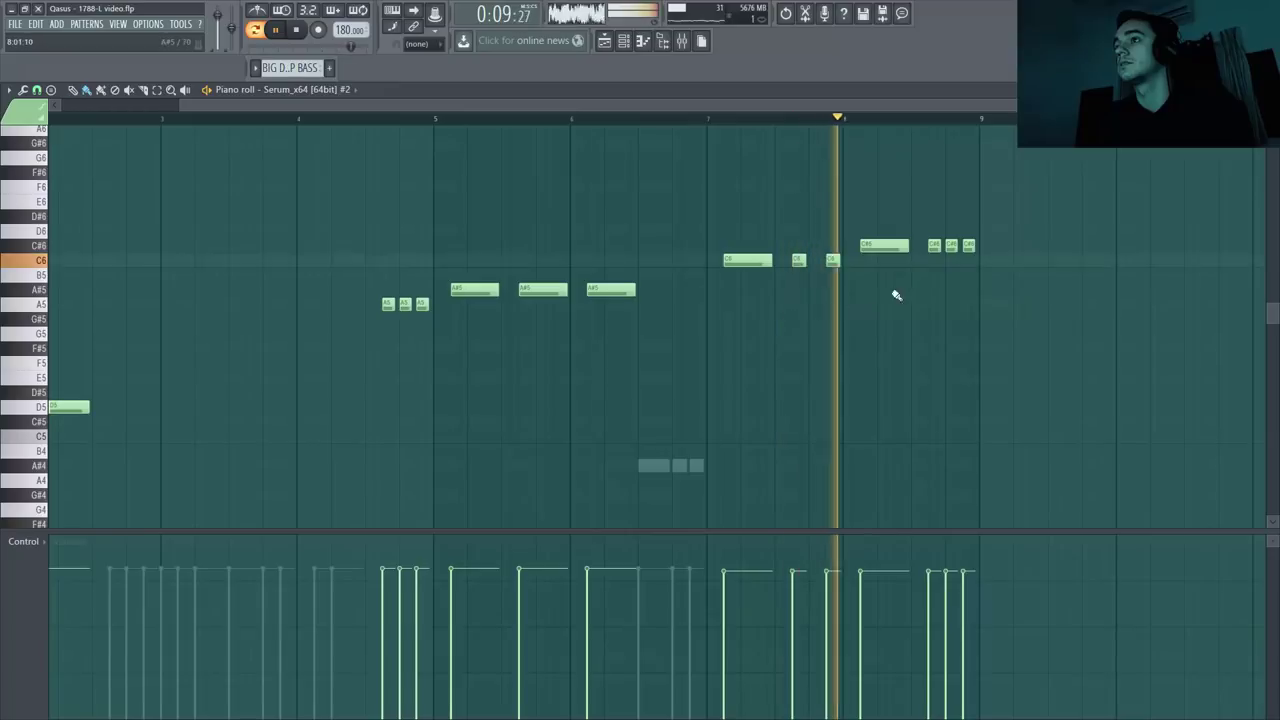
{"action": "scroll", "coordinate": [930, 291], "scroll_direction": "down", "scroll_amount": 1}
{"action": "right_click", "coordinate": [934, 291], "text": "ctrl"}
{"action": "key", "text": "space"}
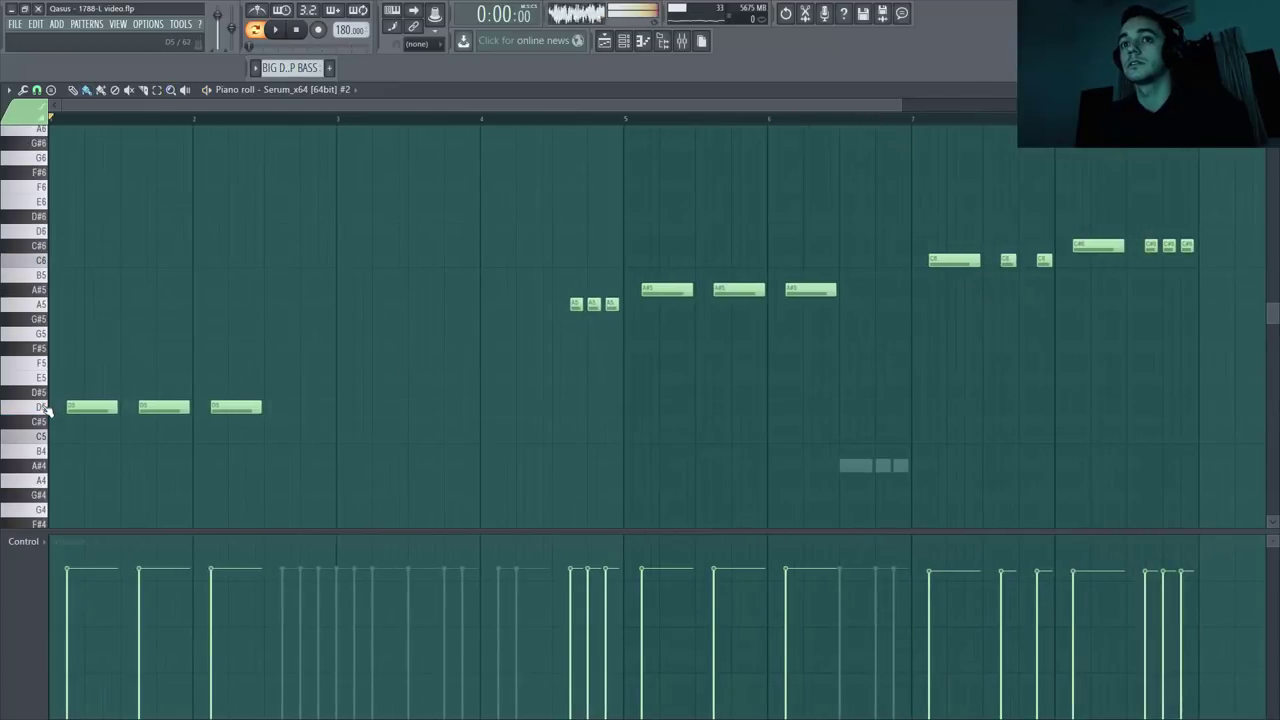
Look over the remaining notes of Serum_x64 [64bit] #2, close its piano roll and stop playback.
{"action": "scroll", "coordinate": [45, 410], "scroll_direction": "down", "scroll_amount": 2}
{"action": "scroll", "coordinate": [45, 460], "scroll_direction": "up", "scroll_amount": 3}
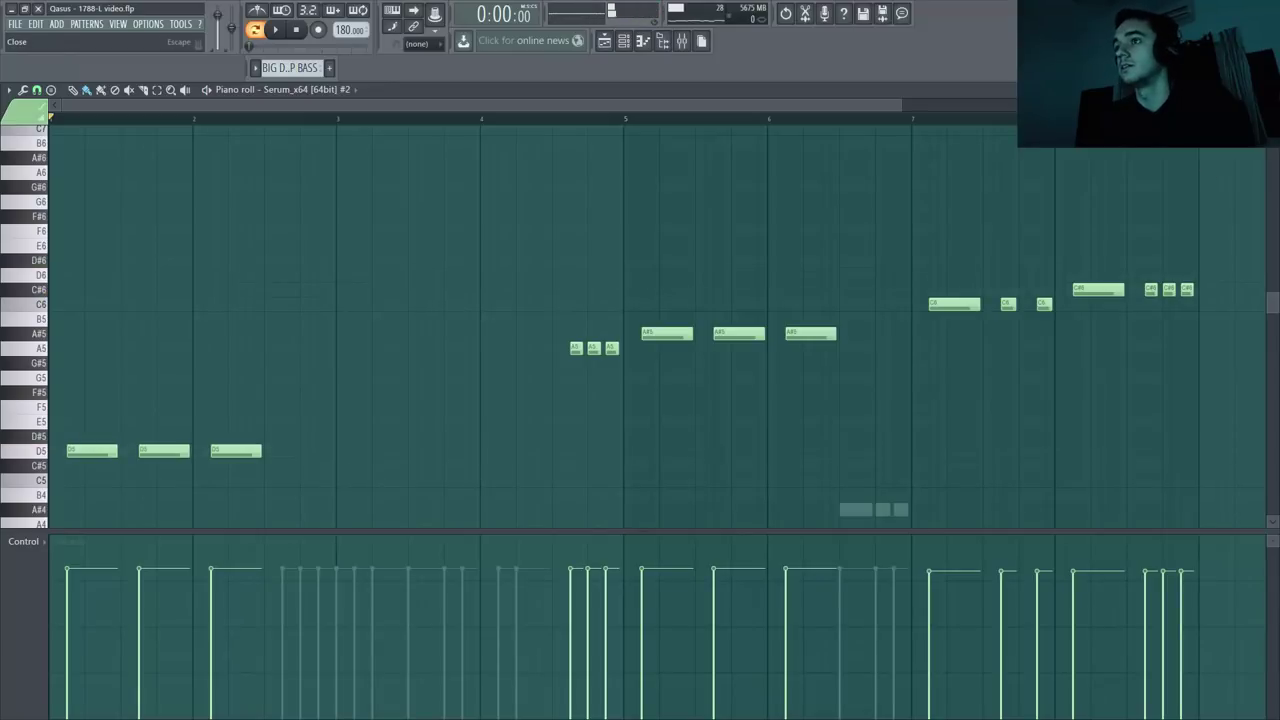
{"action": "left_click", "coordinate": [1270, 90]}
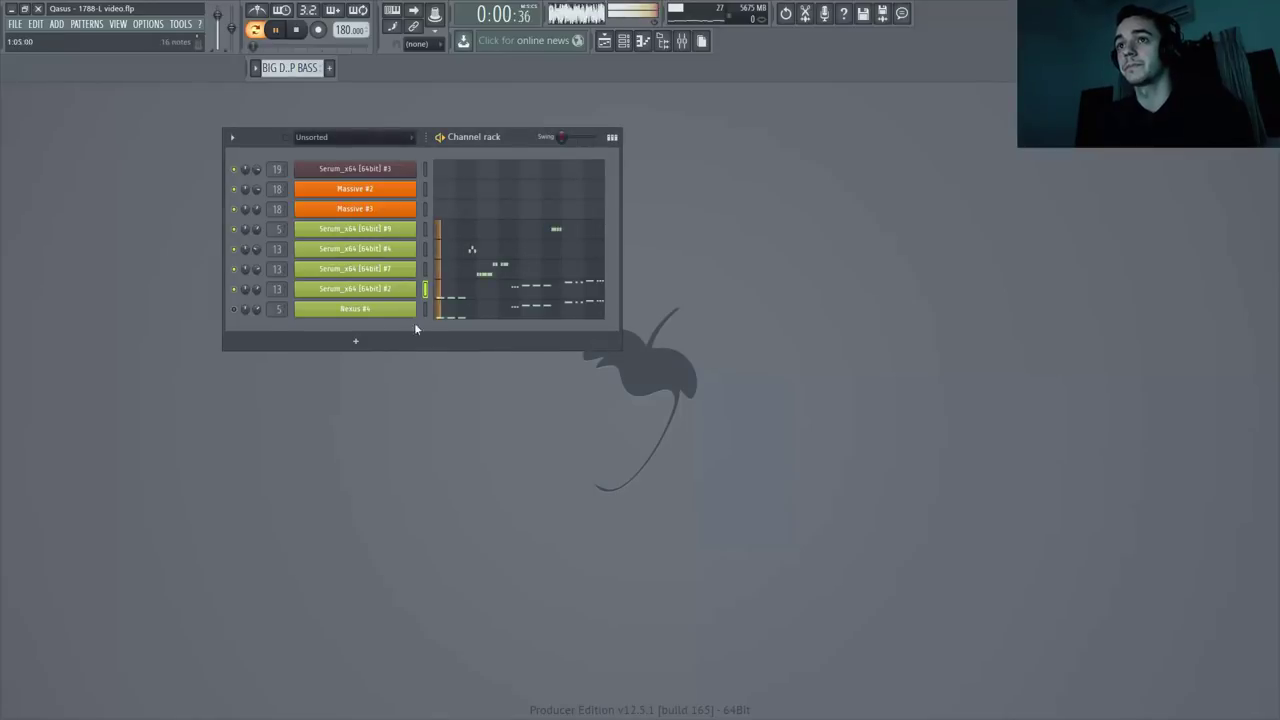
{"action": "key", "text": "space"}
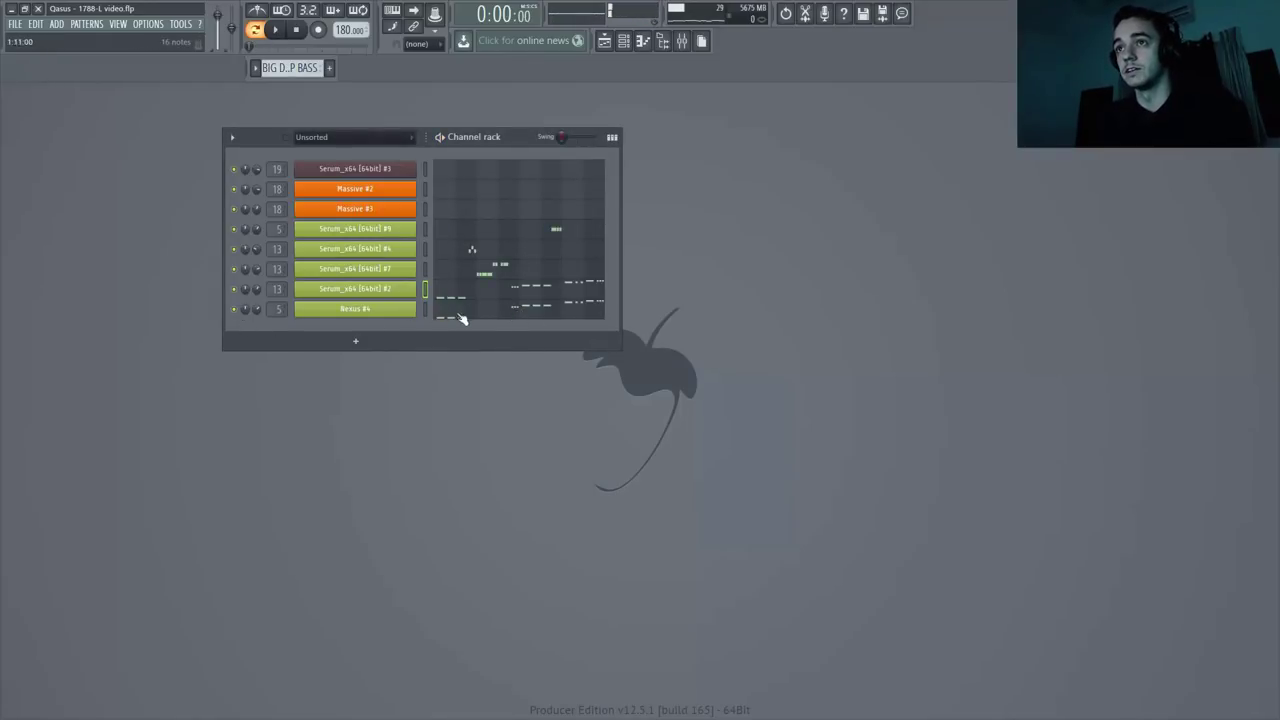
Check the notes and the preset of Nexus #4, closing its piano roll and its synth window.
{"action": "left_click", "coordinate": [513, 317]}
{"action": "left_click", "coordinate": [1270, 90]}
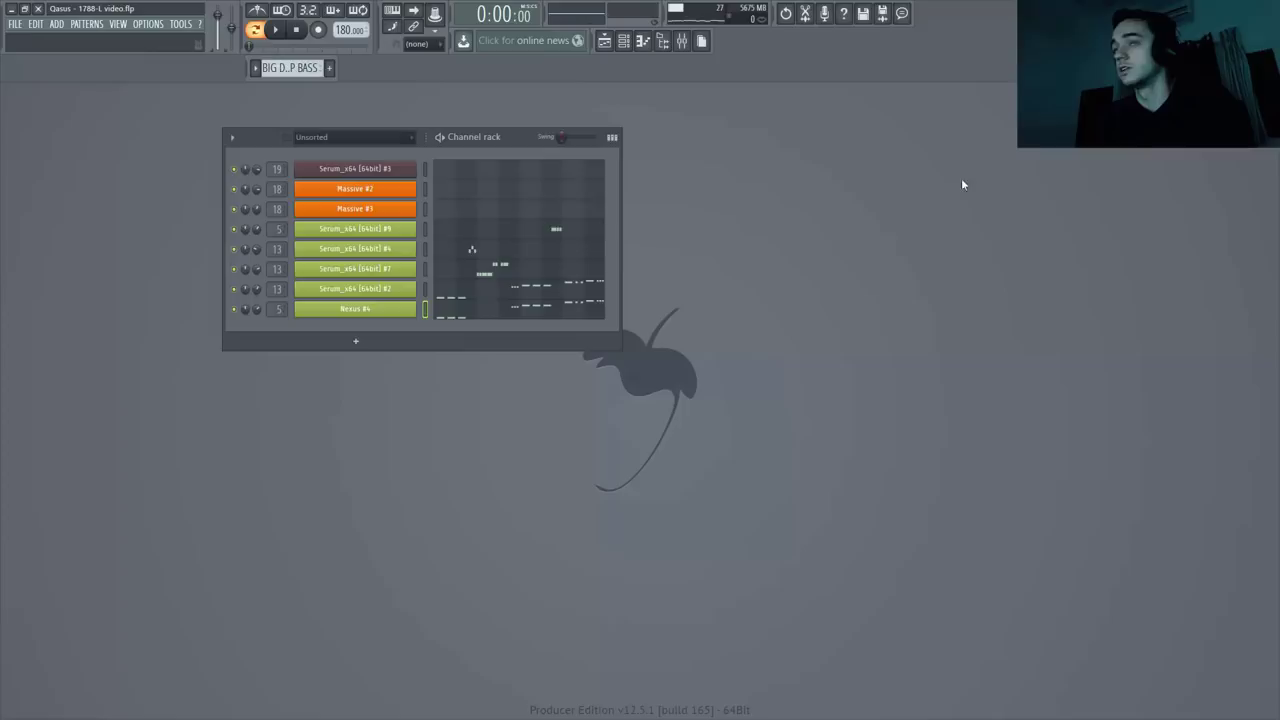
{"action": "left_click", "coordinate": [363, 312]}
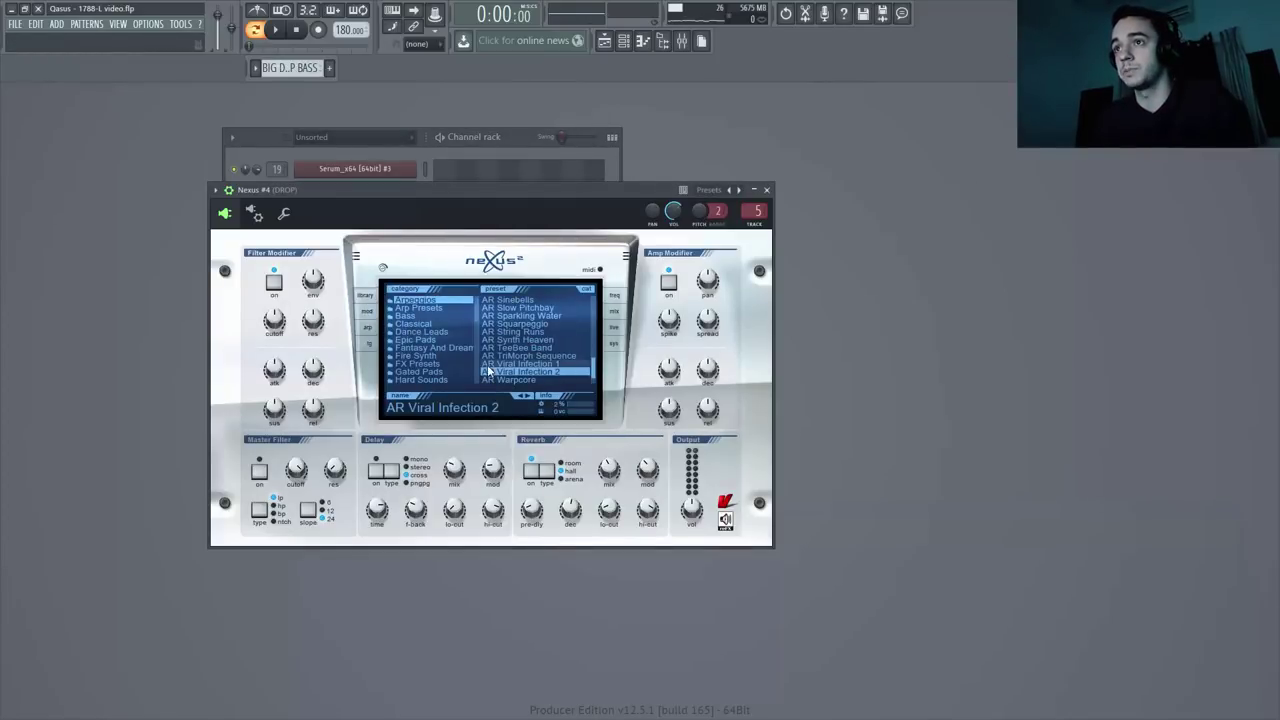
{"action": "left_click", "coordinate": [767, 190]}
Open the notes of Nexus #4, stop playback and delete its D5, A5 and A#5 notes in bars 1 to 6.
{"action": "key", "text": "space"}
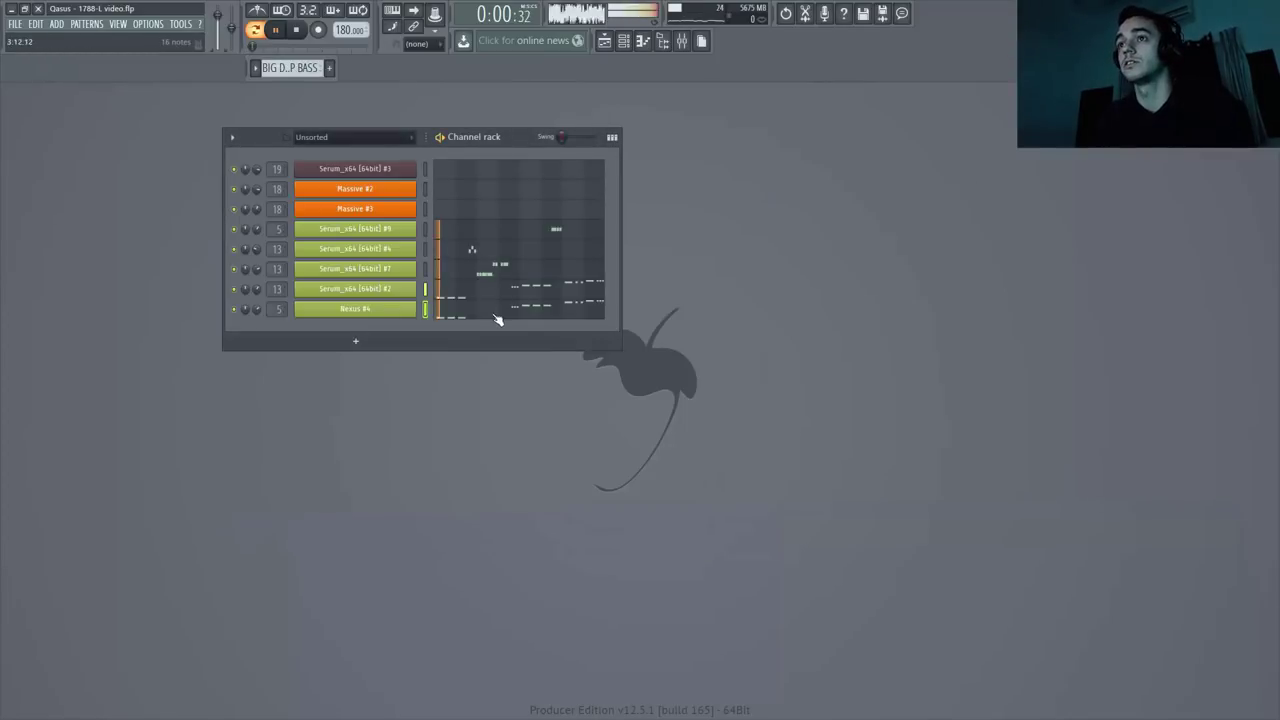
{"action": "left_click", "coordinate": [525, 316]}
{"action": "key", "text": "space"}
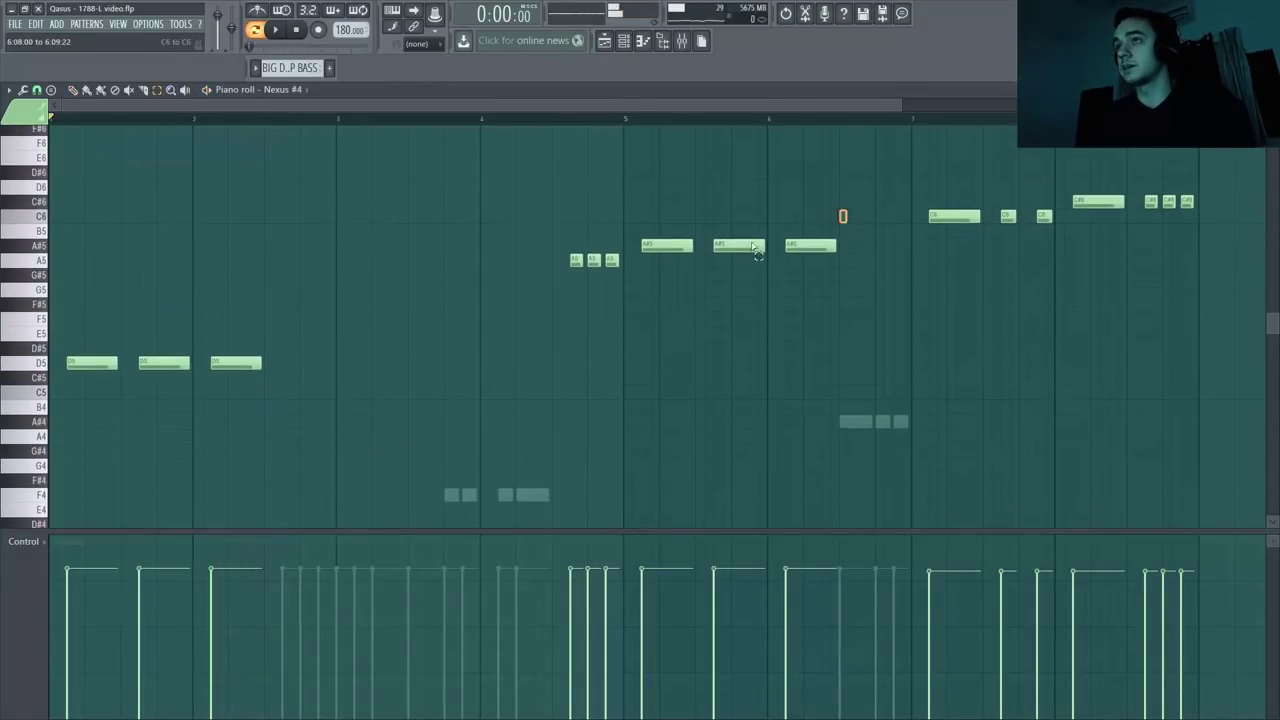
{"action": "left_click_drag", "start_coordinate": [846, 214], "coordinate": [8, 485]}
{"action": "key", "text": "Delete"}
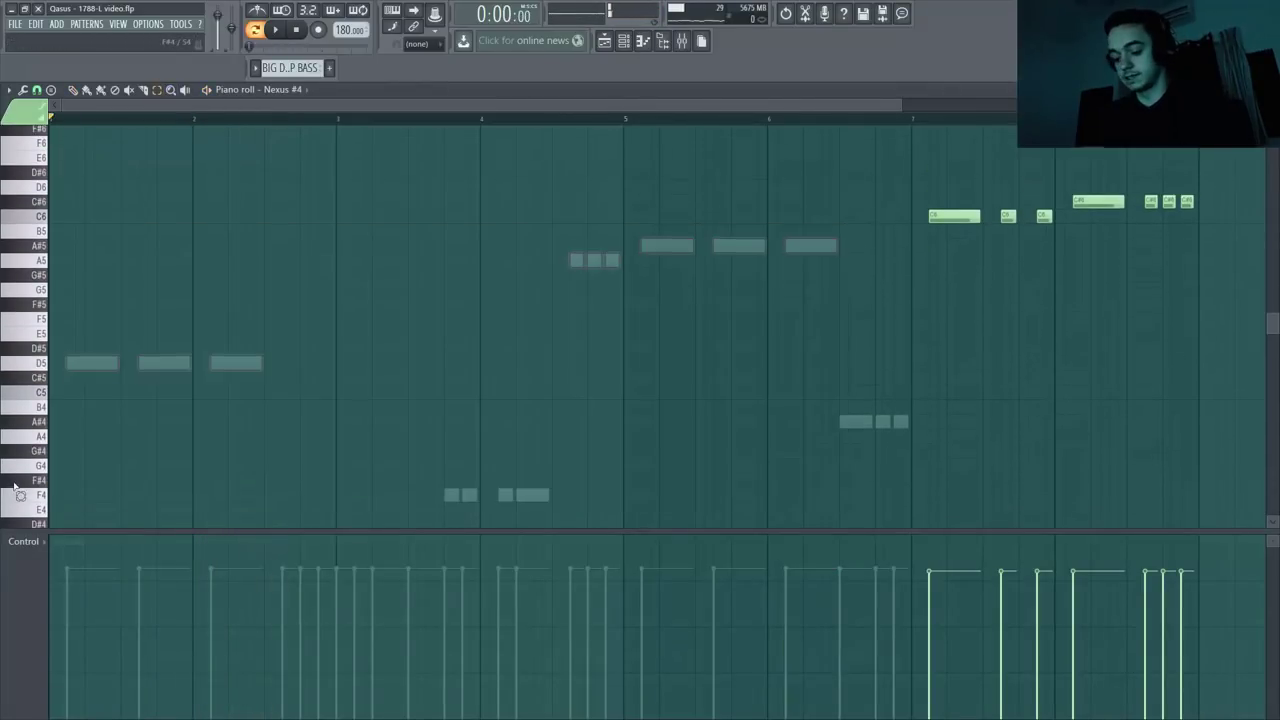
Play the pattern from bar 7, close the Nexus #4 piano roll and stop playback.
{"action": "key", "text": "space"}
{"action": "left_click", "coordinate": [930, 119]}
{"action": "left_click", "coordinate": [1269, 90]}
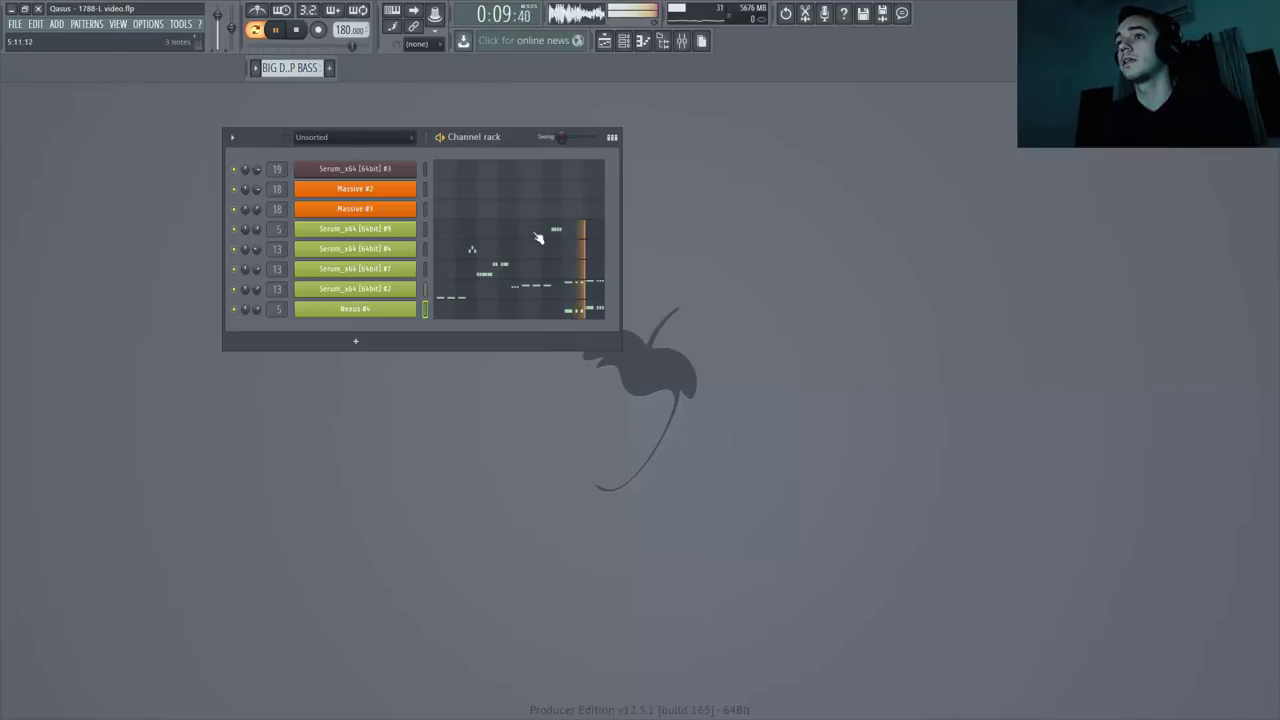
{"action": "left_click_drag", "start_coordinate": [517, 137], "coordinate": [509, 148]}
{"action": "key", "text": "space"}
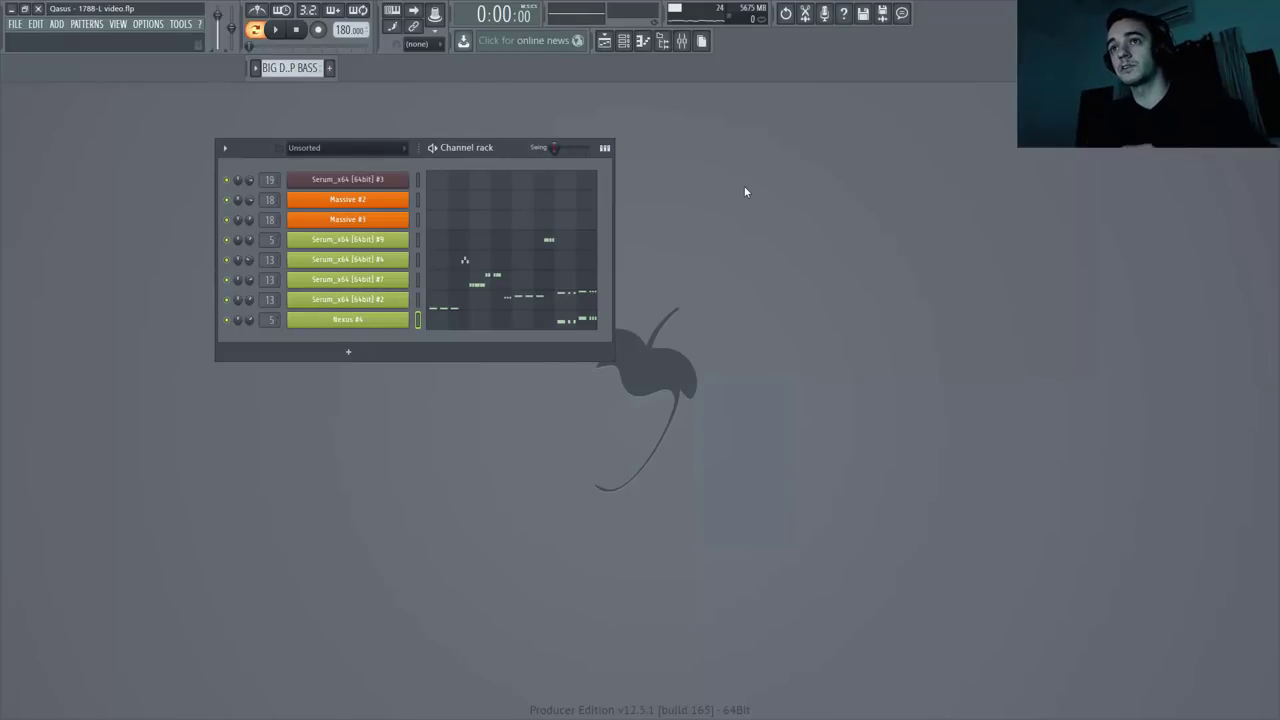
Solo Serum_x64 [64bit] #2, play its phrases on their own and stop playback.
{"action": "right_click", "coordinate": [226, 302]}
{"action": "left_click", "coordinate": [245, 304]}
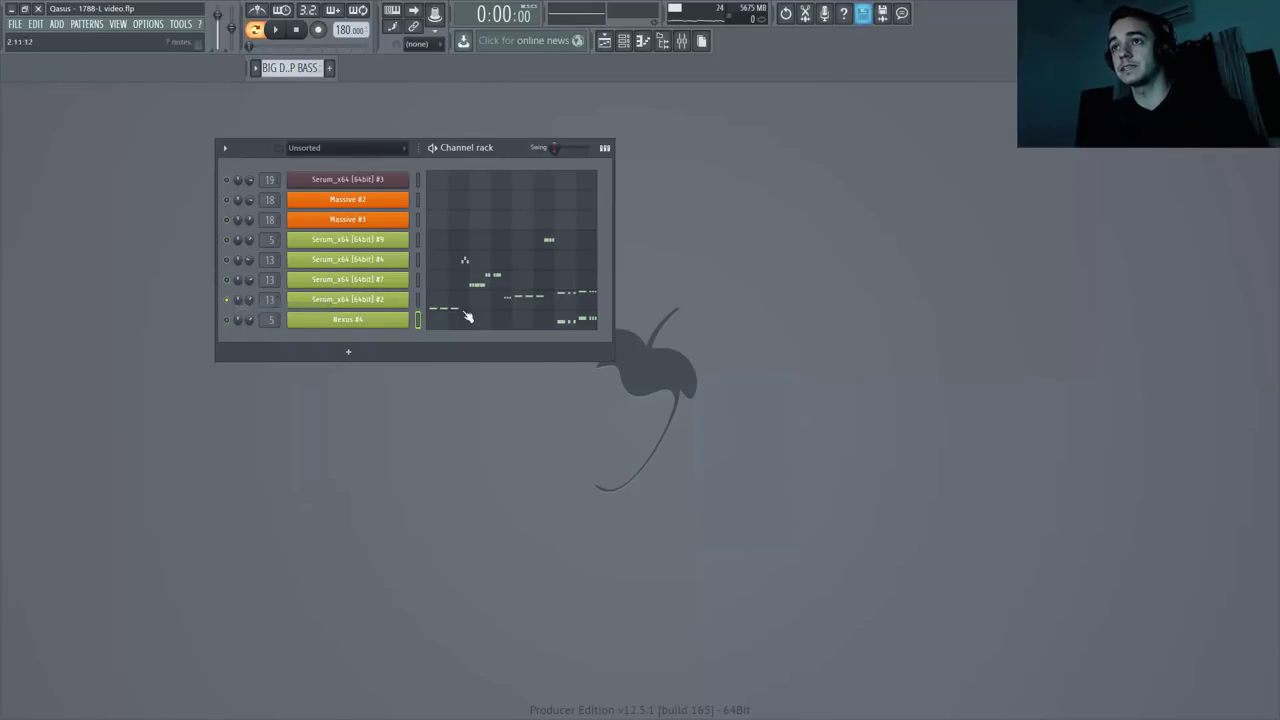
{"action": "key", "text": "space"}
{"action": "key", "text": "space"}
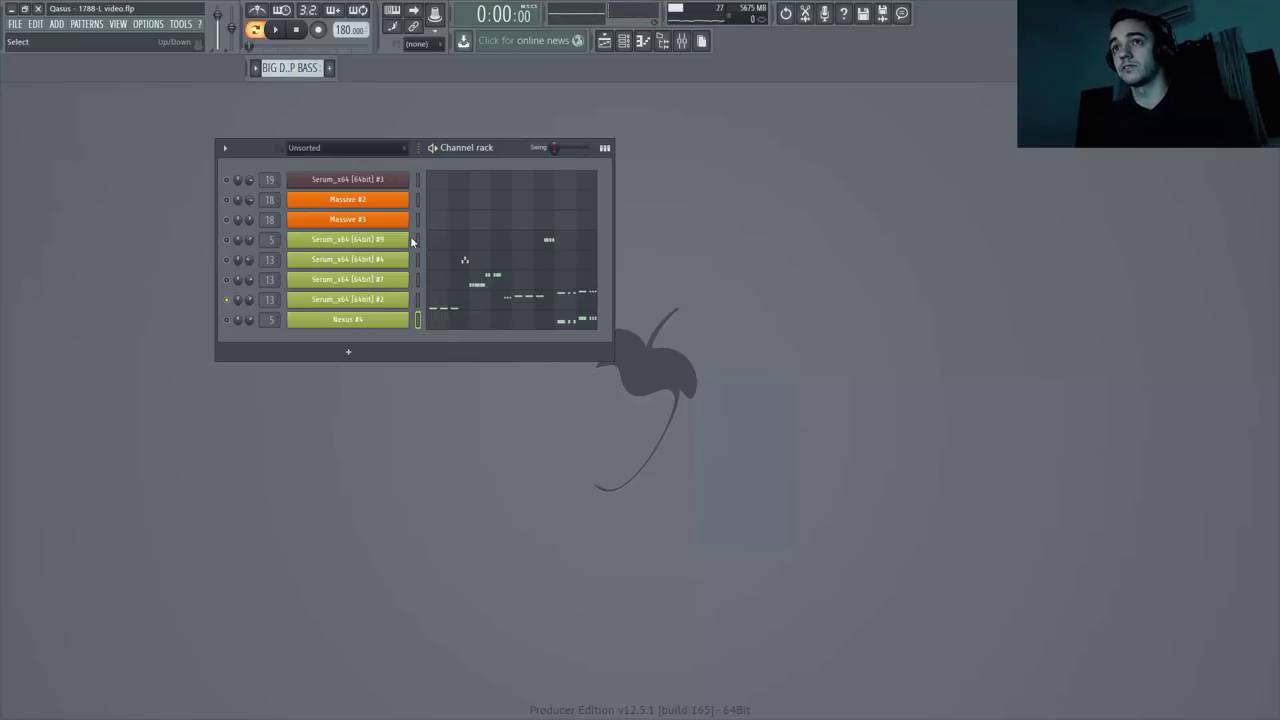
Unsolo Serum_x64 [64bit] #2, play the whole split pattern with all channels on and stop playback.
{"action": "right_click", "coordinate": [228, 303]}
{"action": "left_click", "coordinate": [248, 310]}
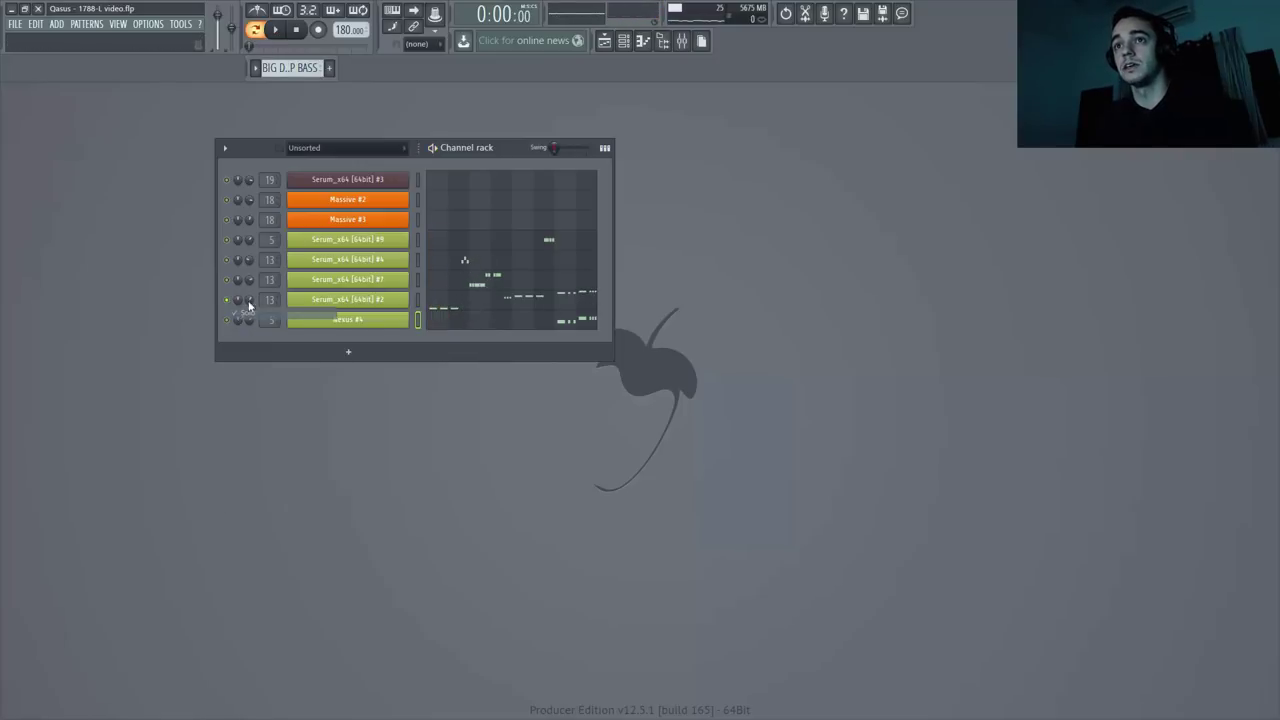
{"action": "left_click", "coordinate": [417, 260]}
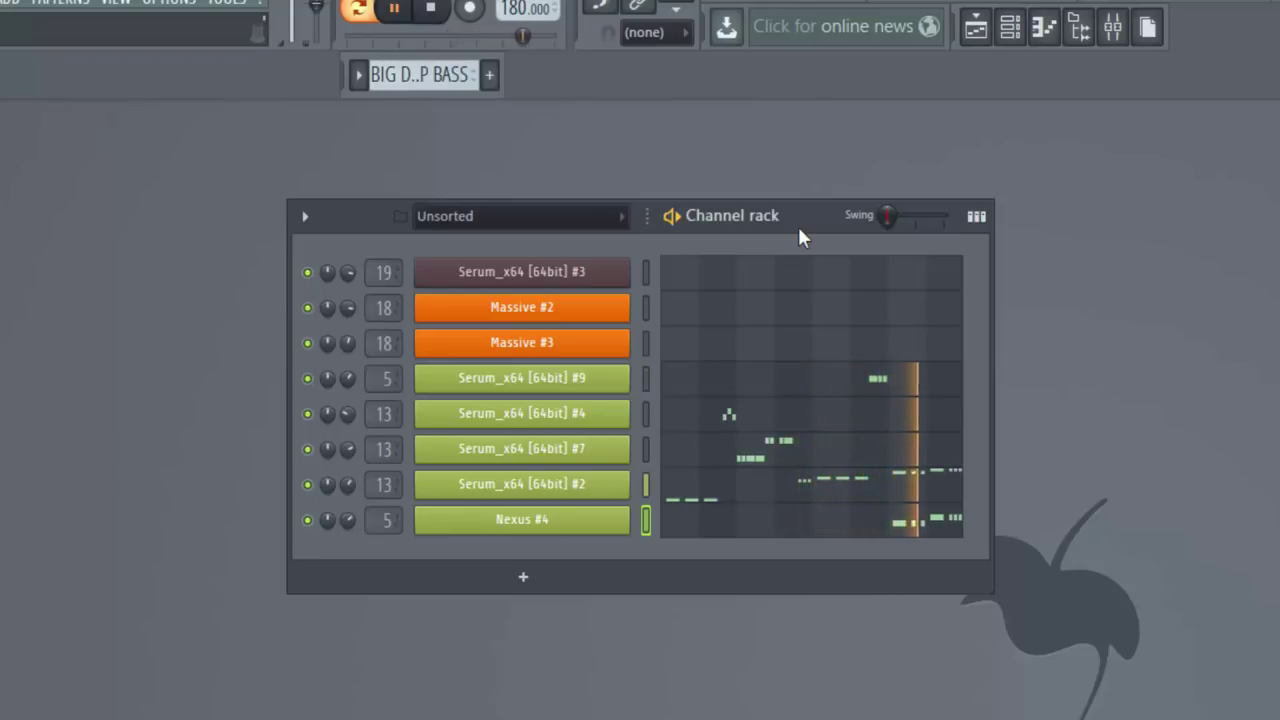
{"action": "key", "text": "space"}
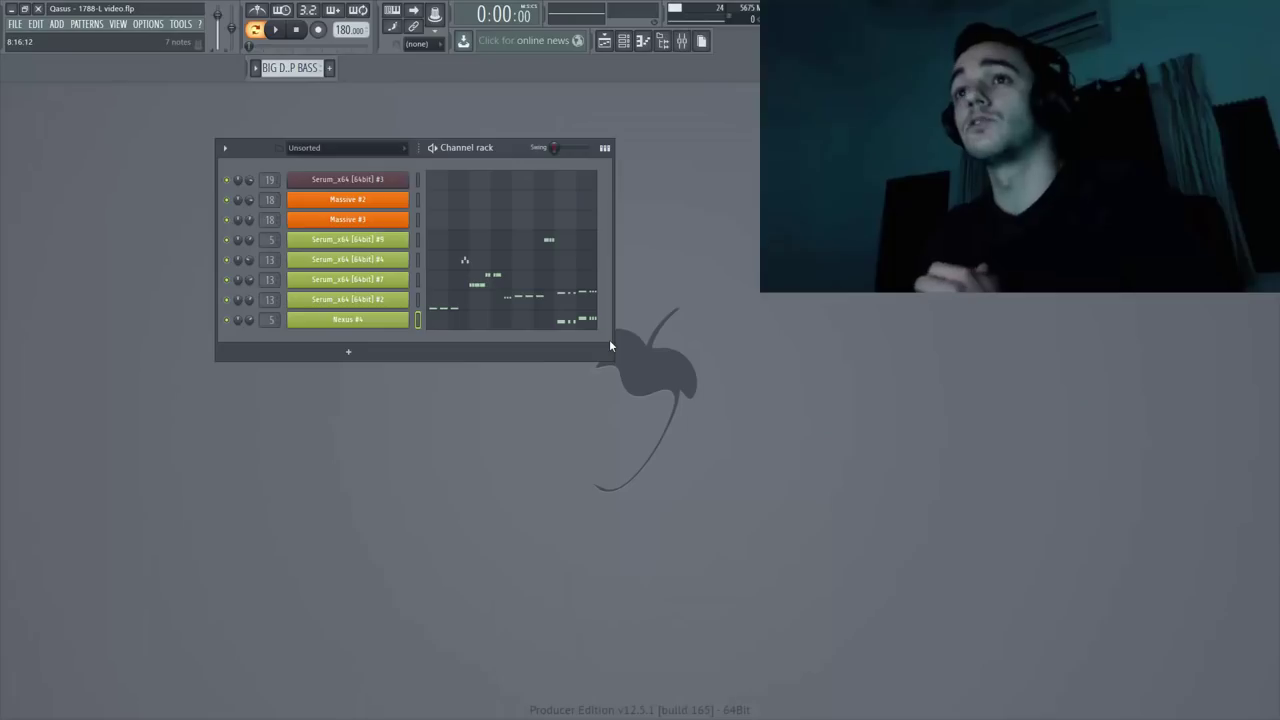